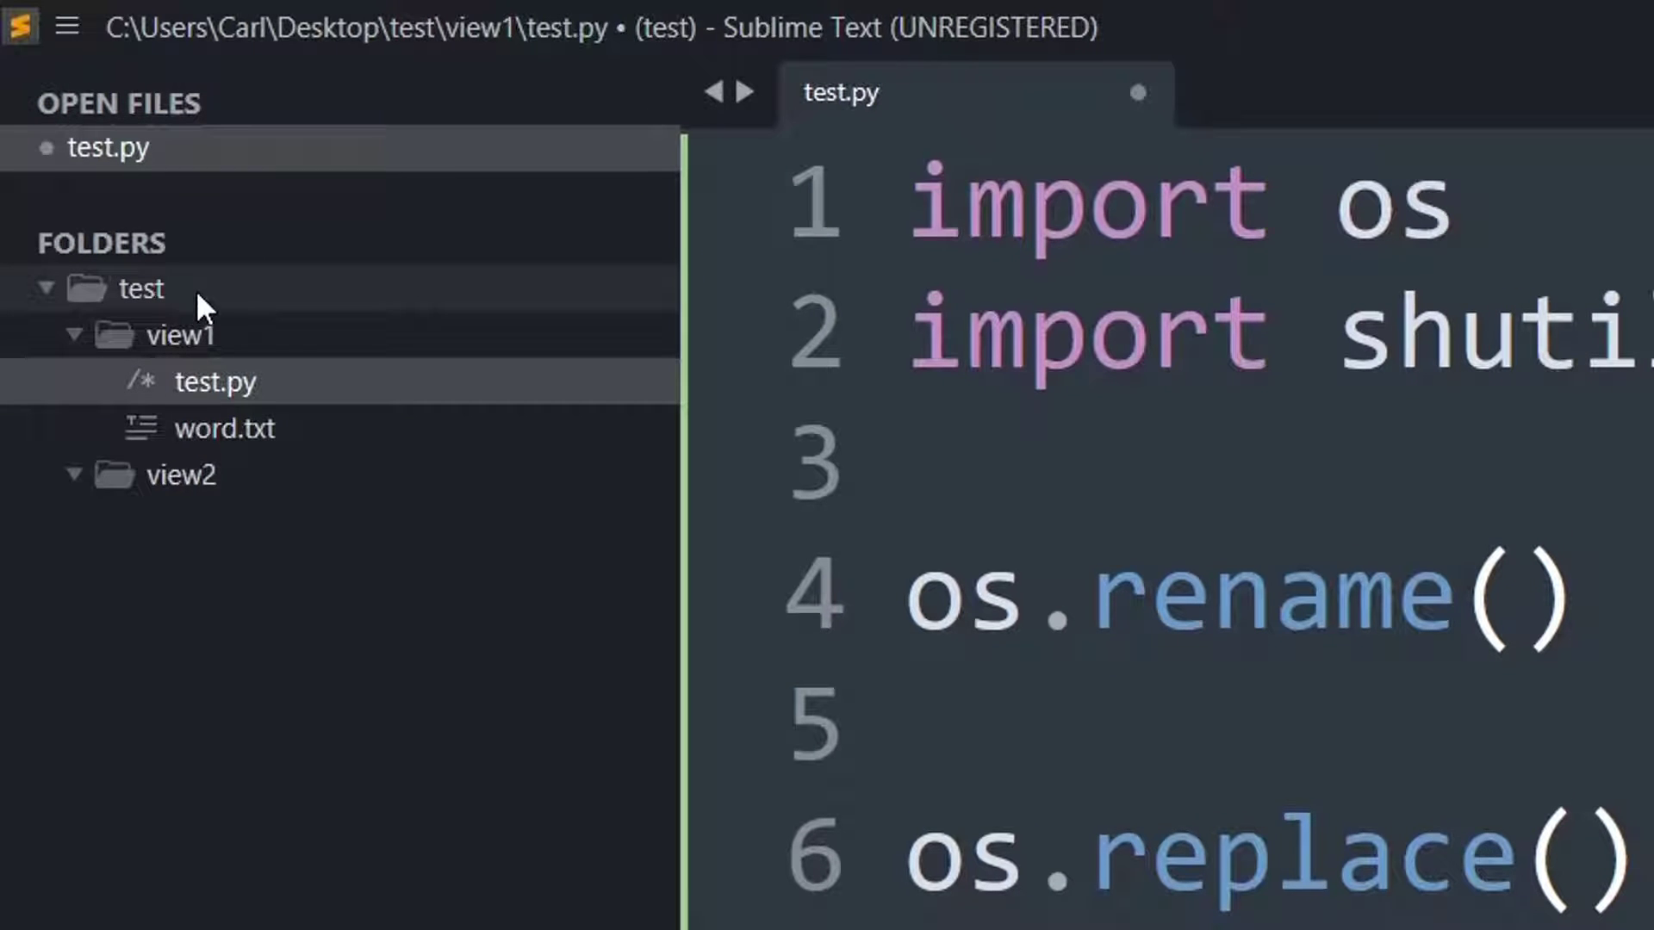
Step: Collapse and re-expand the test, view1 and view2 folders in the sidebar
left_click(187, 297)
left_click(118, 340)
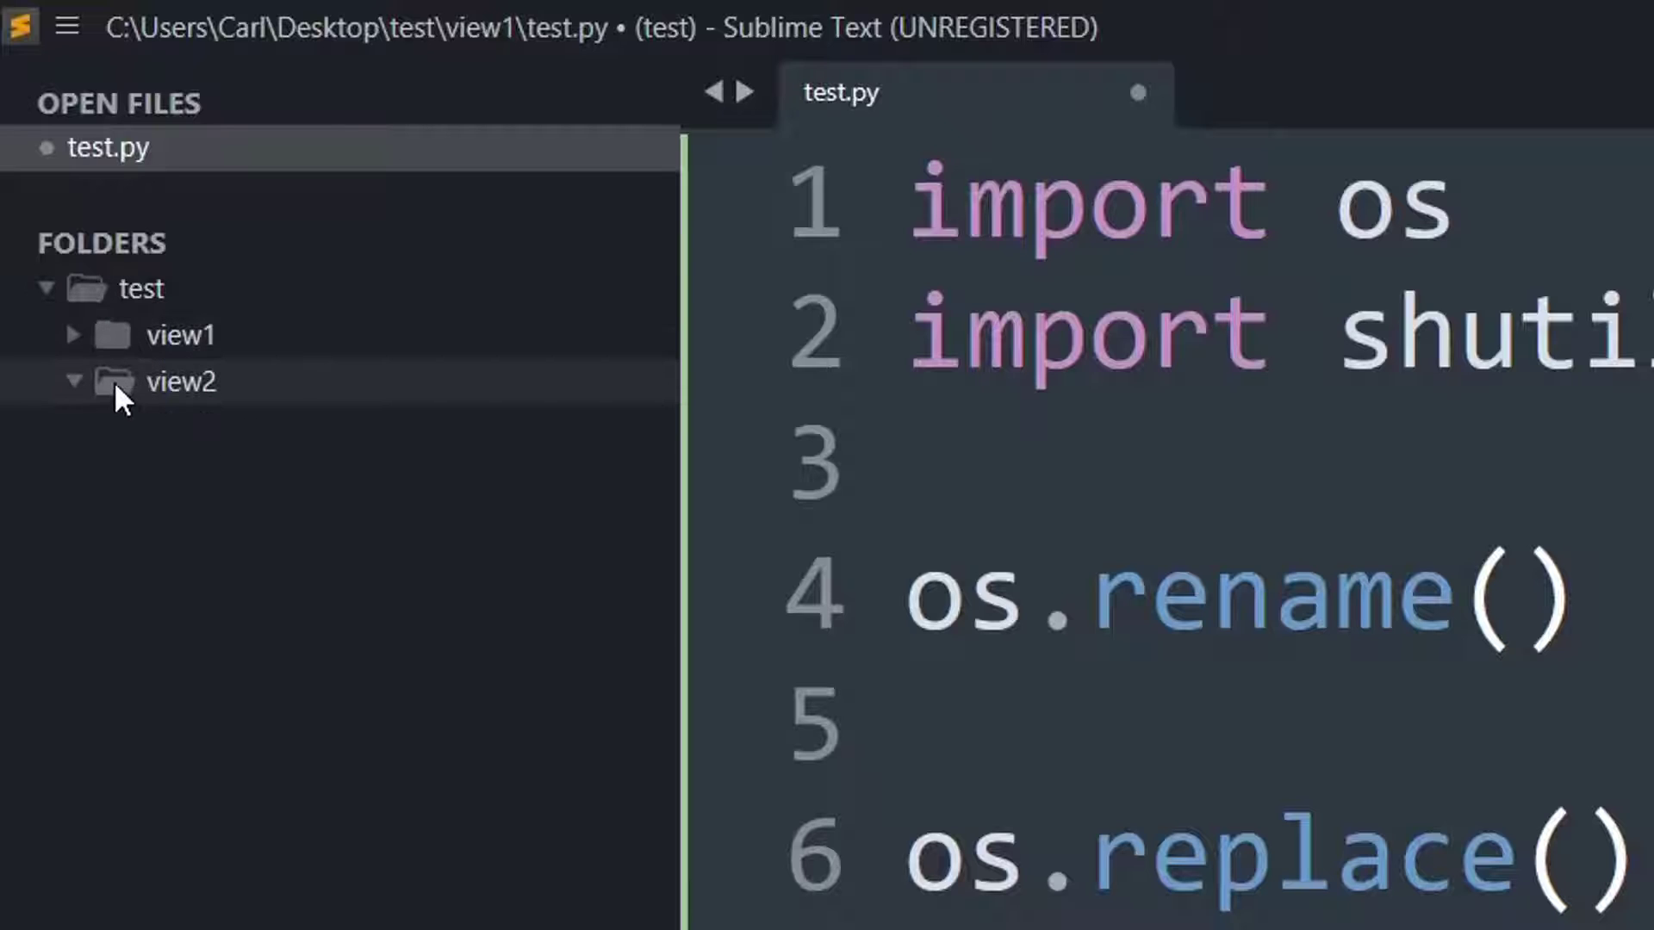
left_click(115, 382)
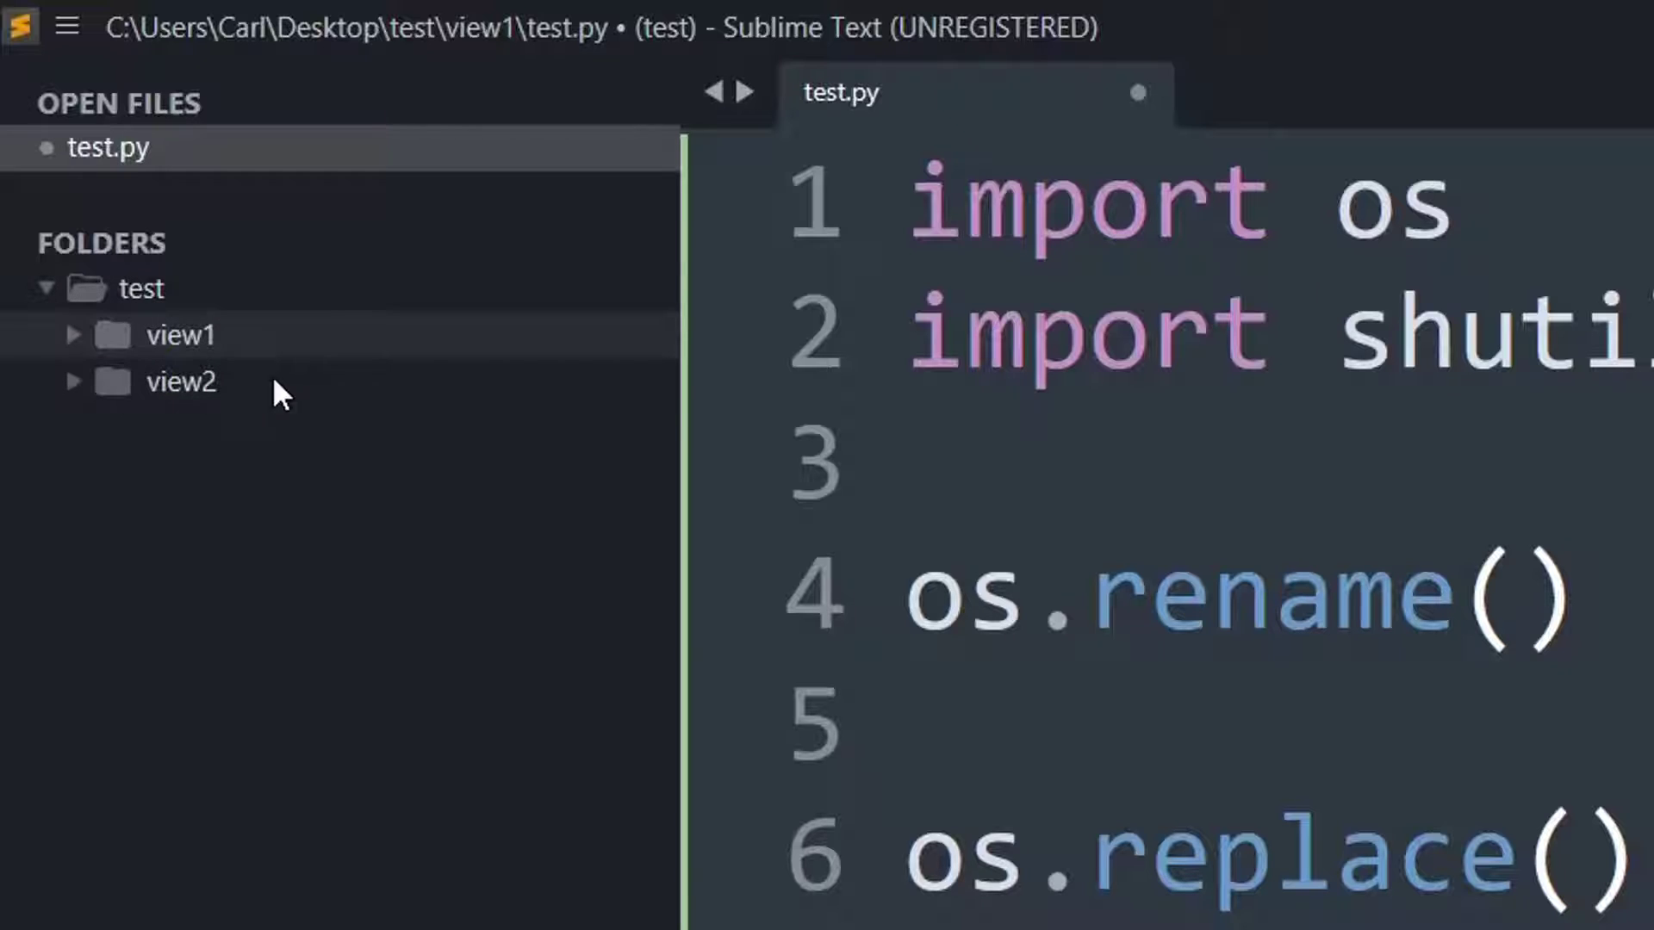
left_click(219, 338)
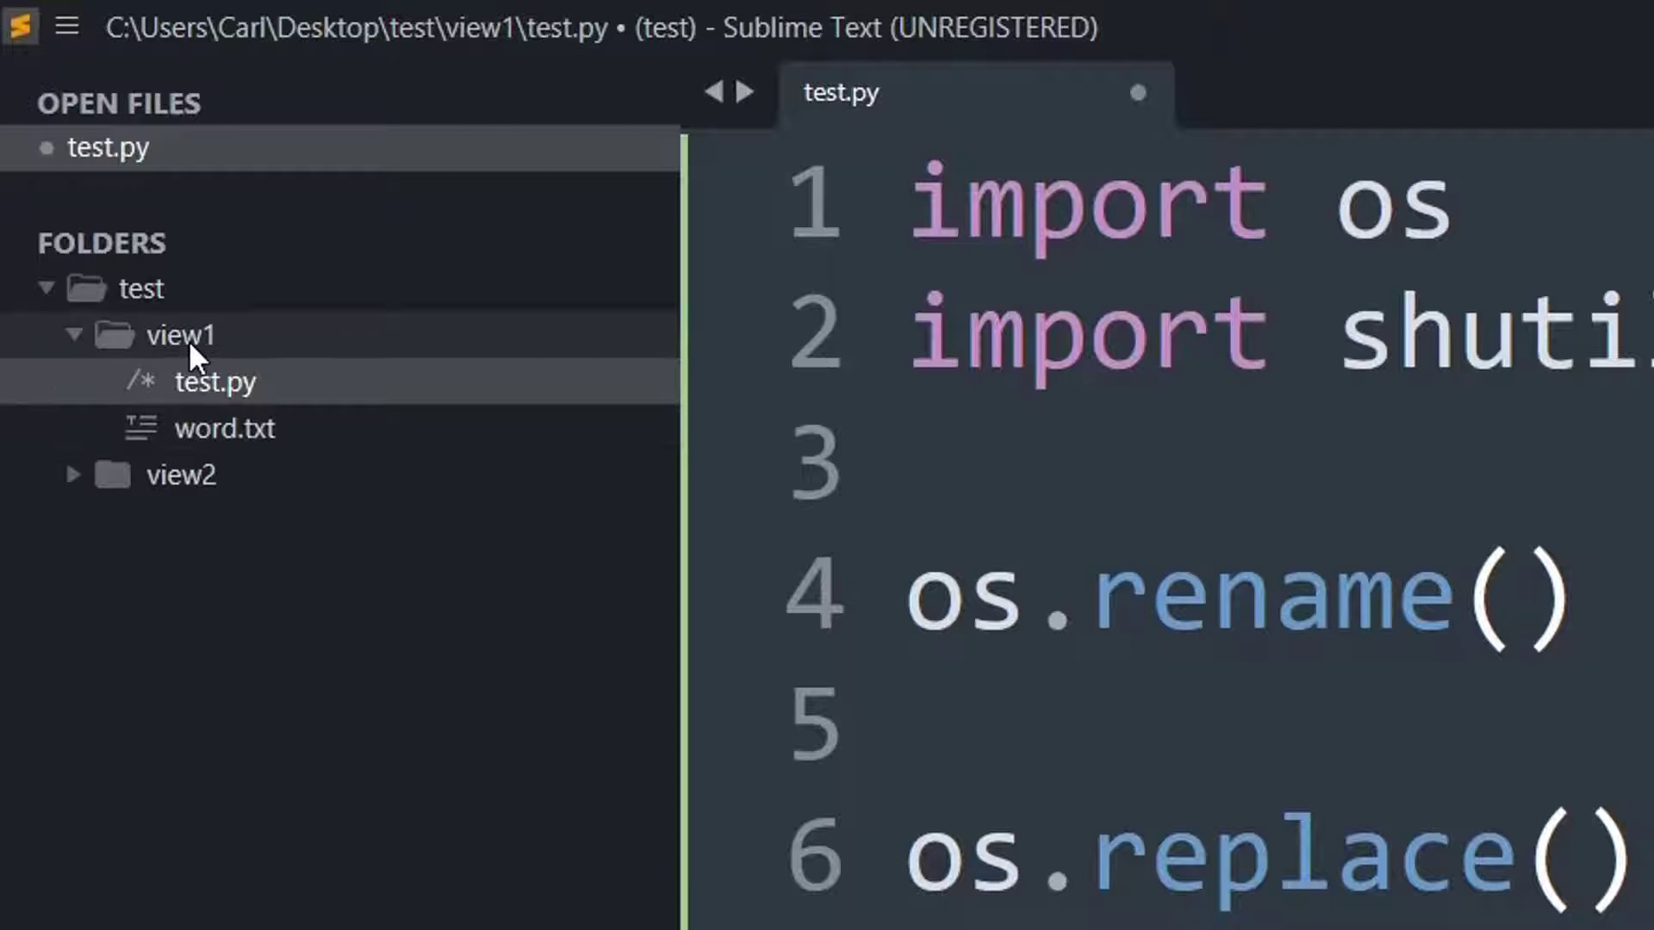
left_click(193, 470)
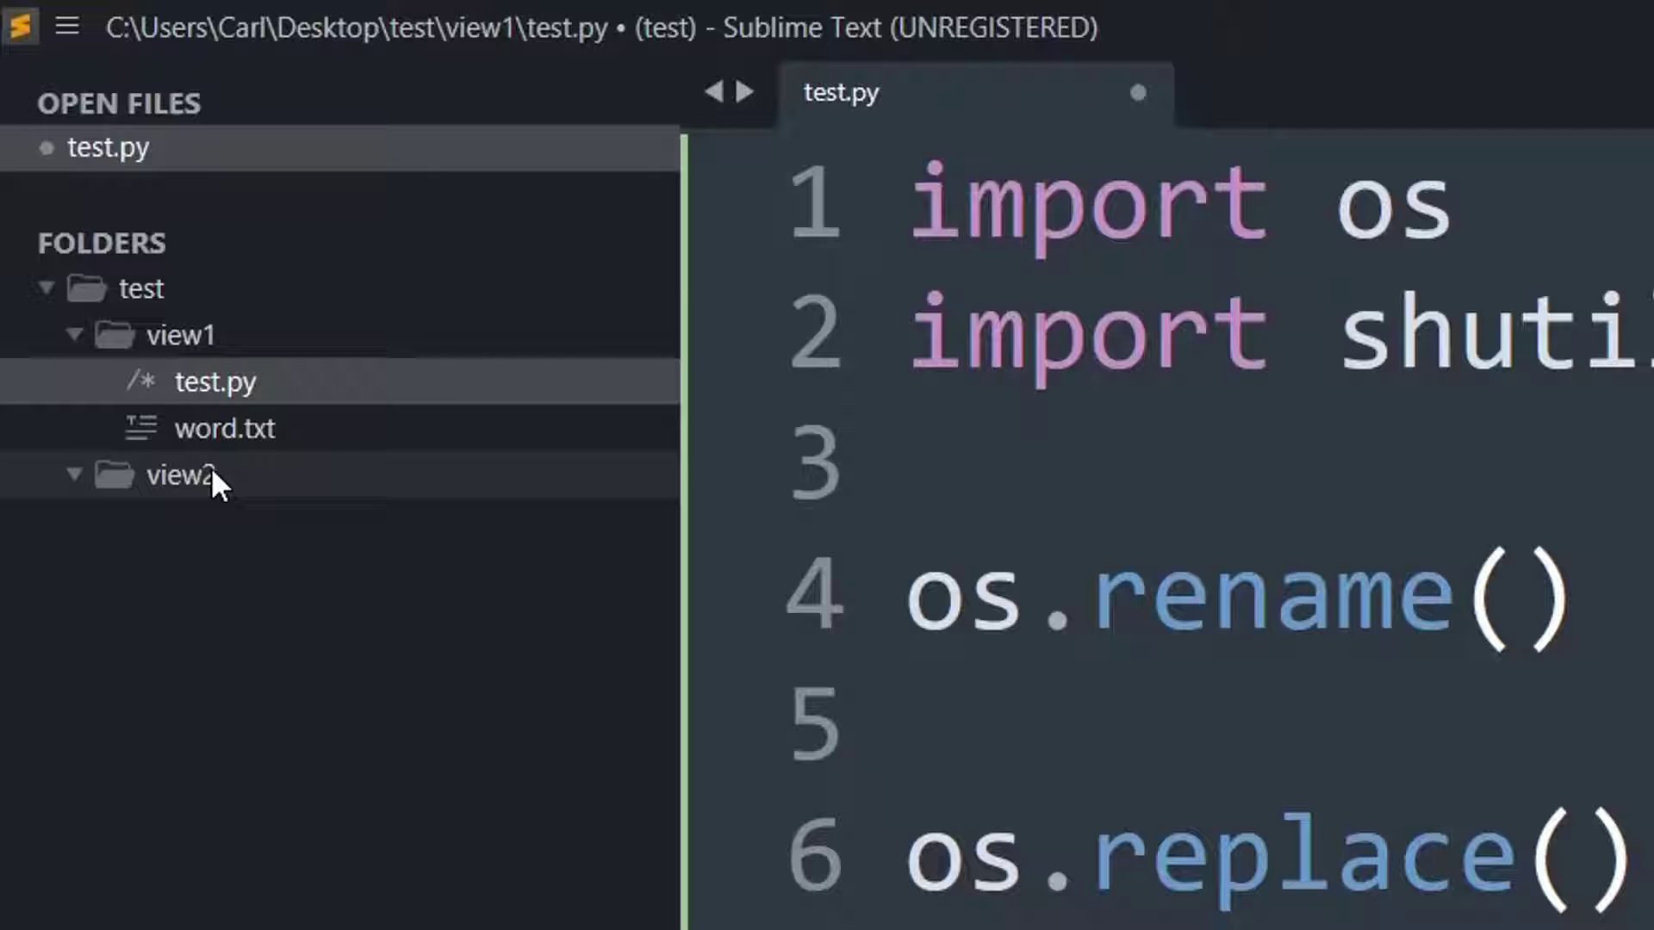
Step: Open word.txt, confirm it contains 'hello world', and close its tab
left_click(321, 430)
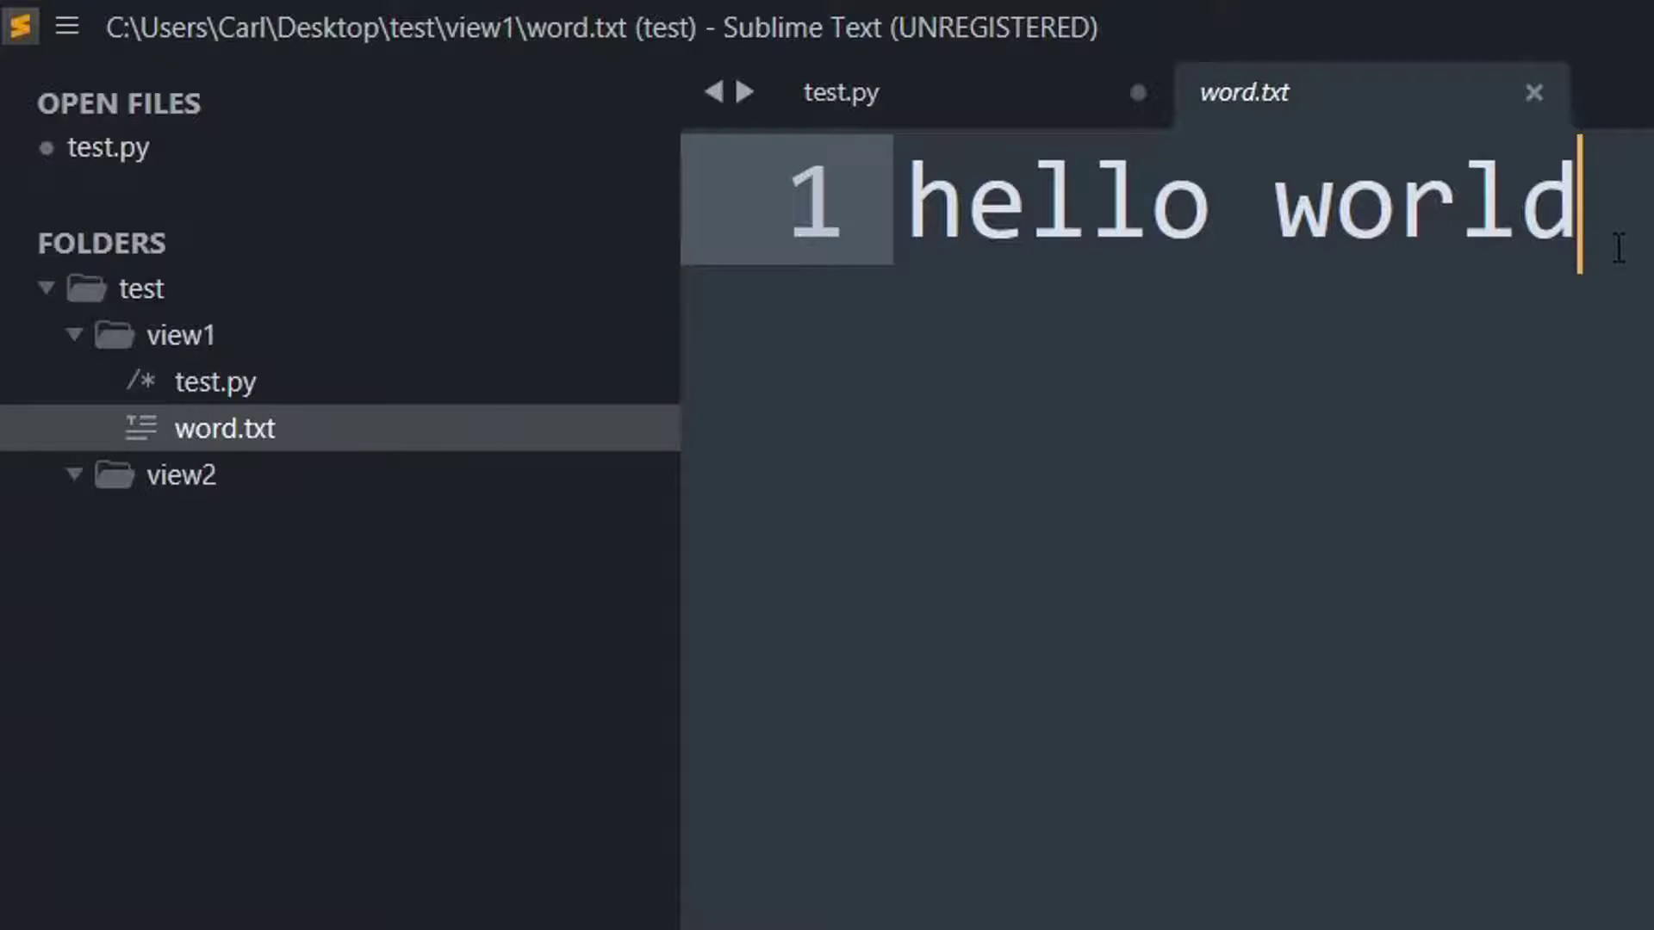
left_click_drag(1582, 207, 956, 245)
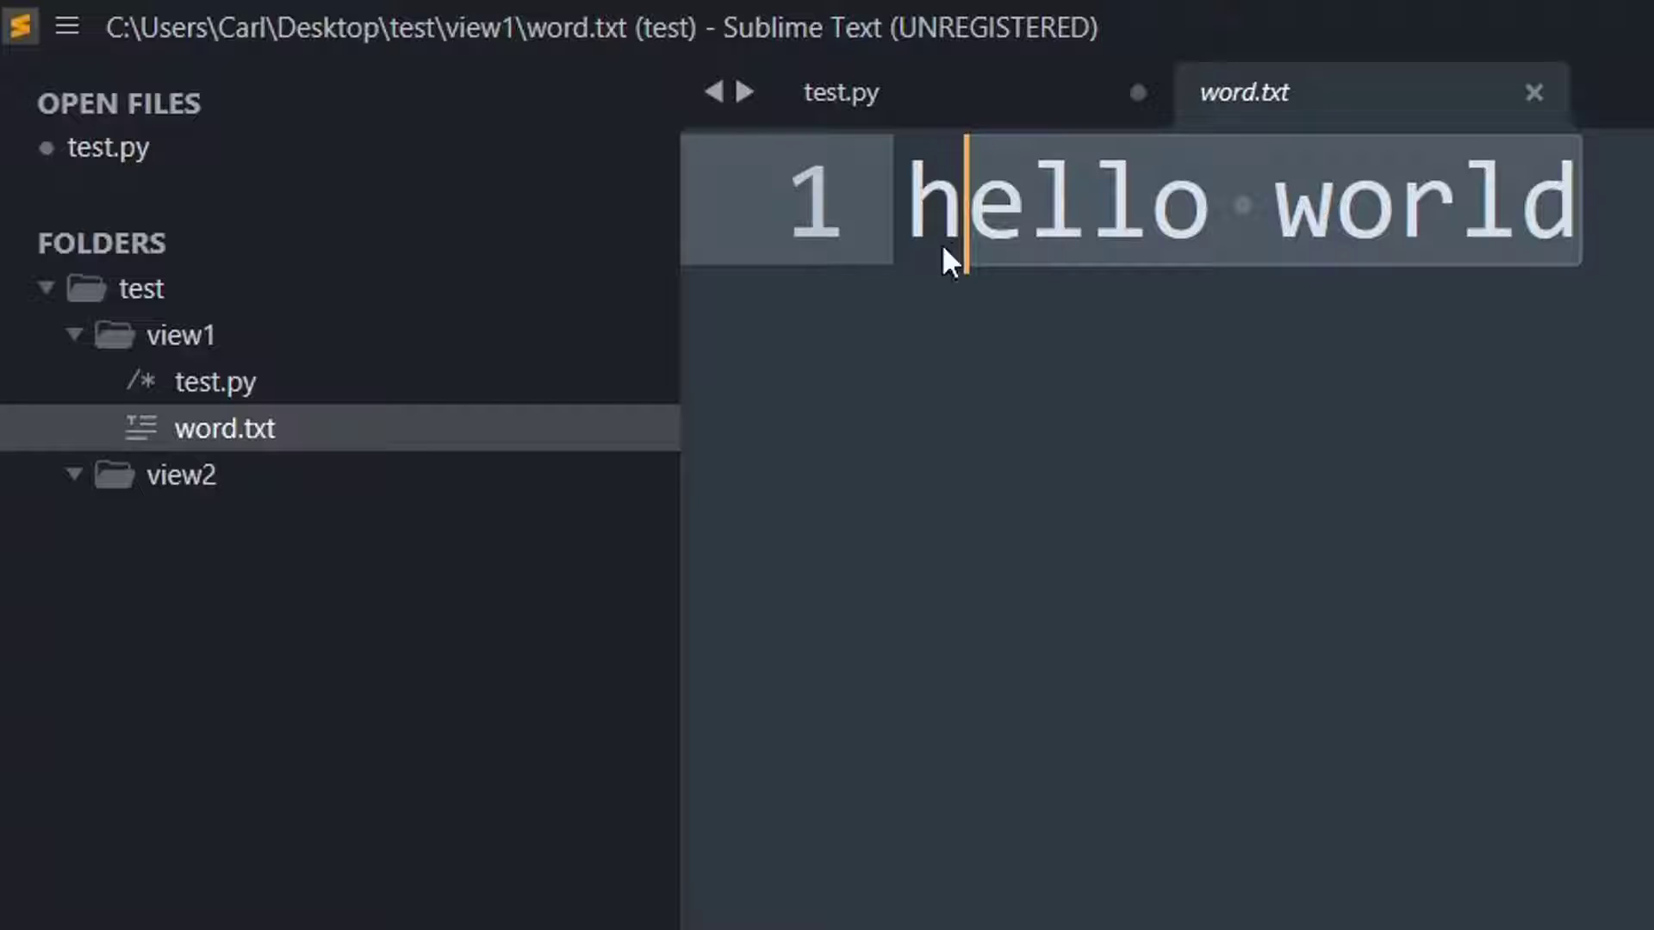
left_click(1532, 95)
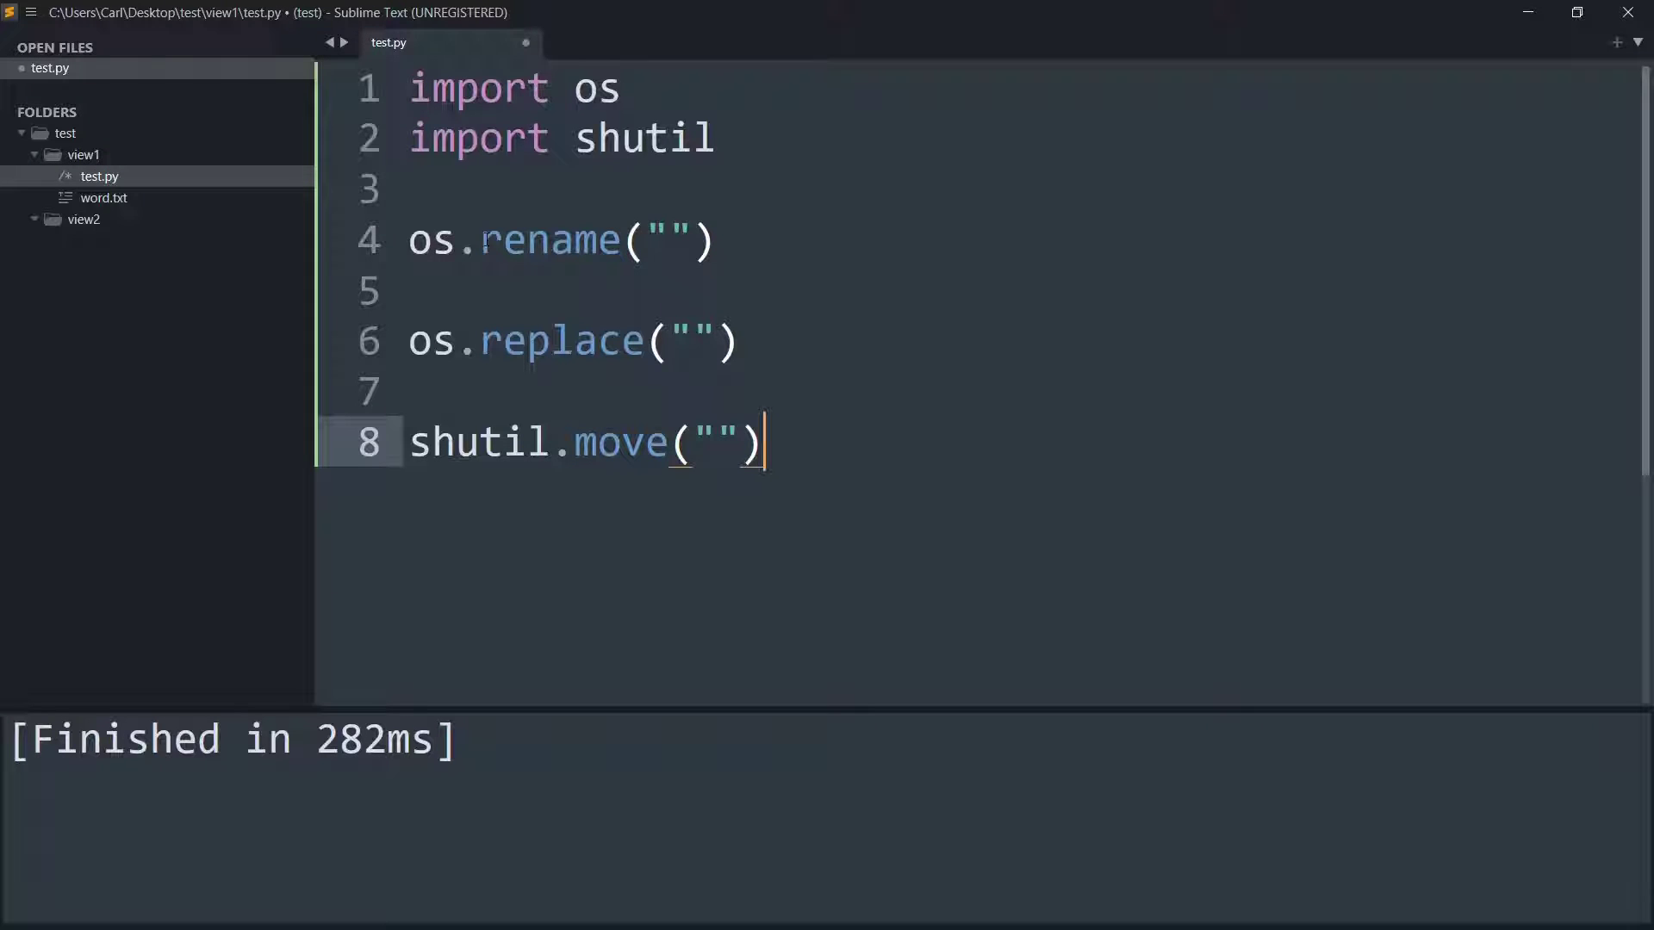
Step: Highlight the rename, replace and move calls on lines 4, 6 and 8
left_click_drag(481, 241, 625, 241)
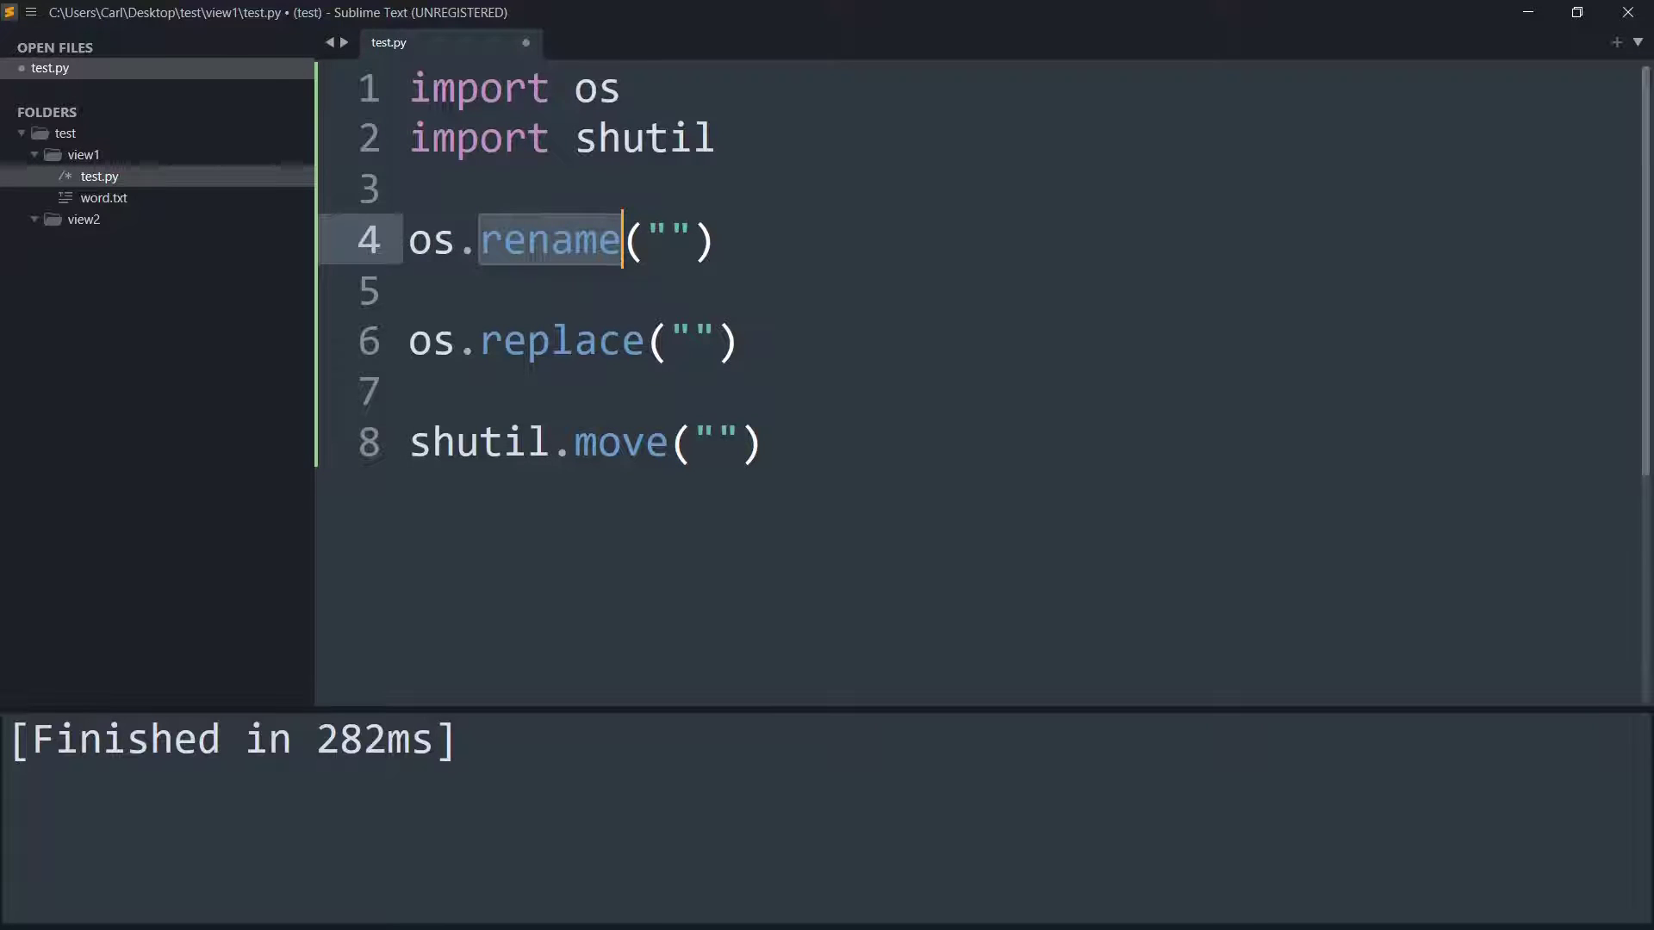
left_click_drag(481, 341, 625, 341)
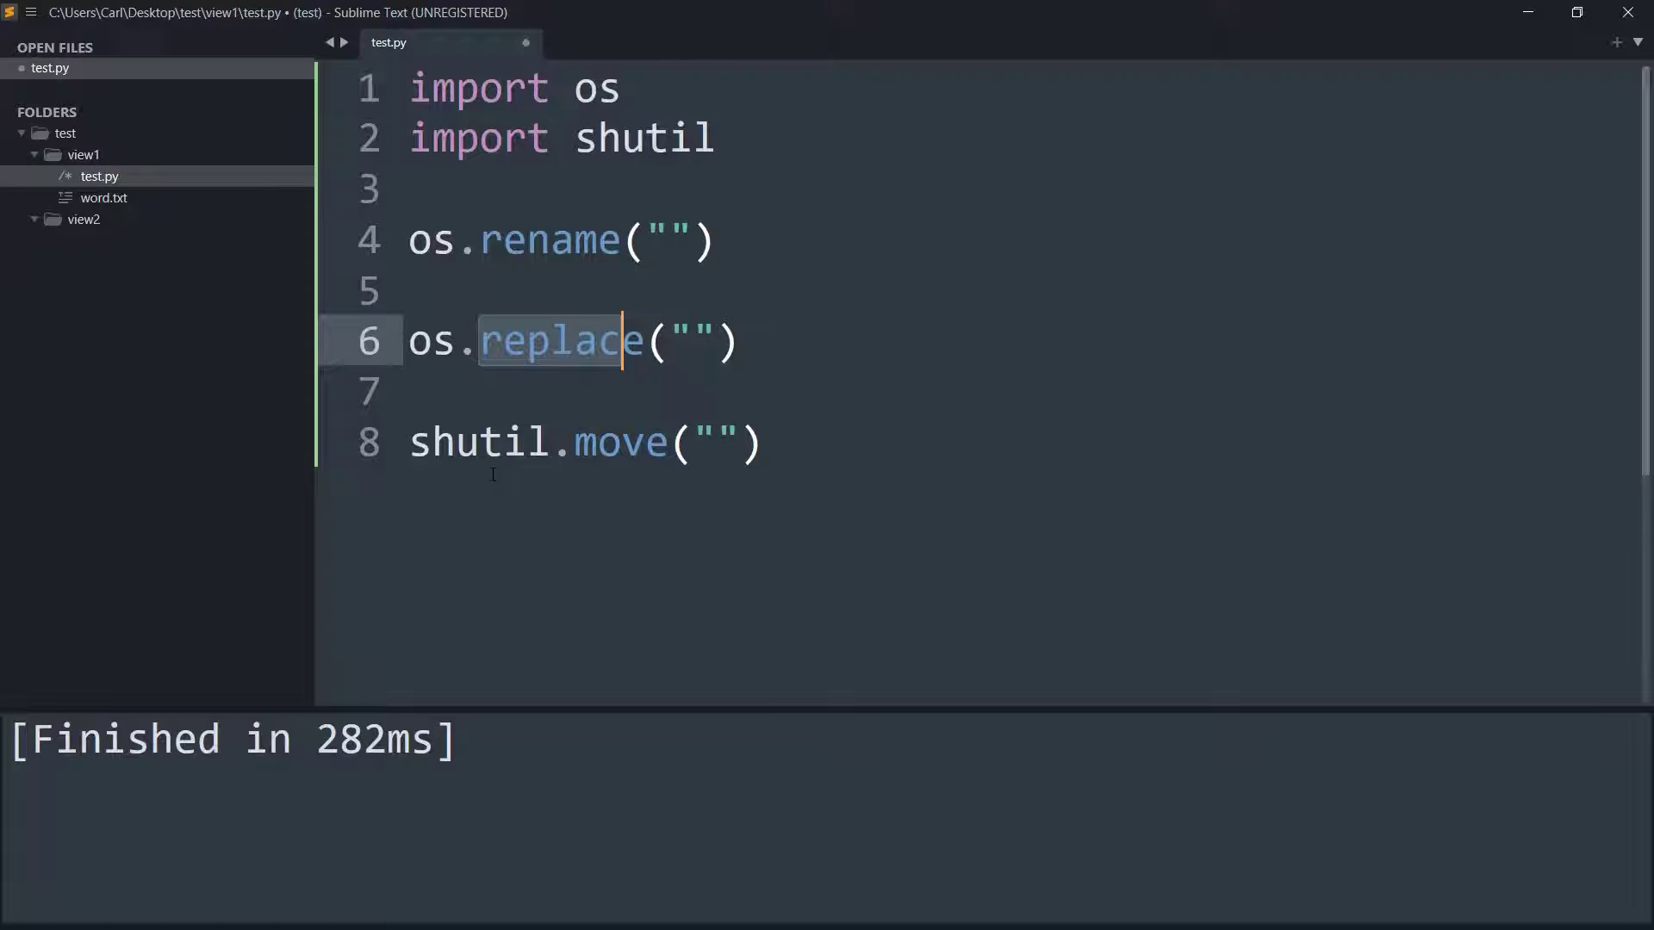
left_click_drag(574, 443, 669, 444)
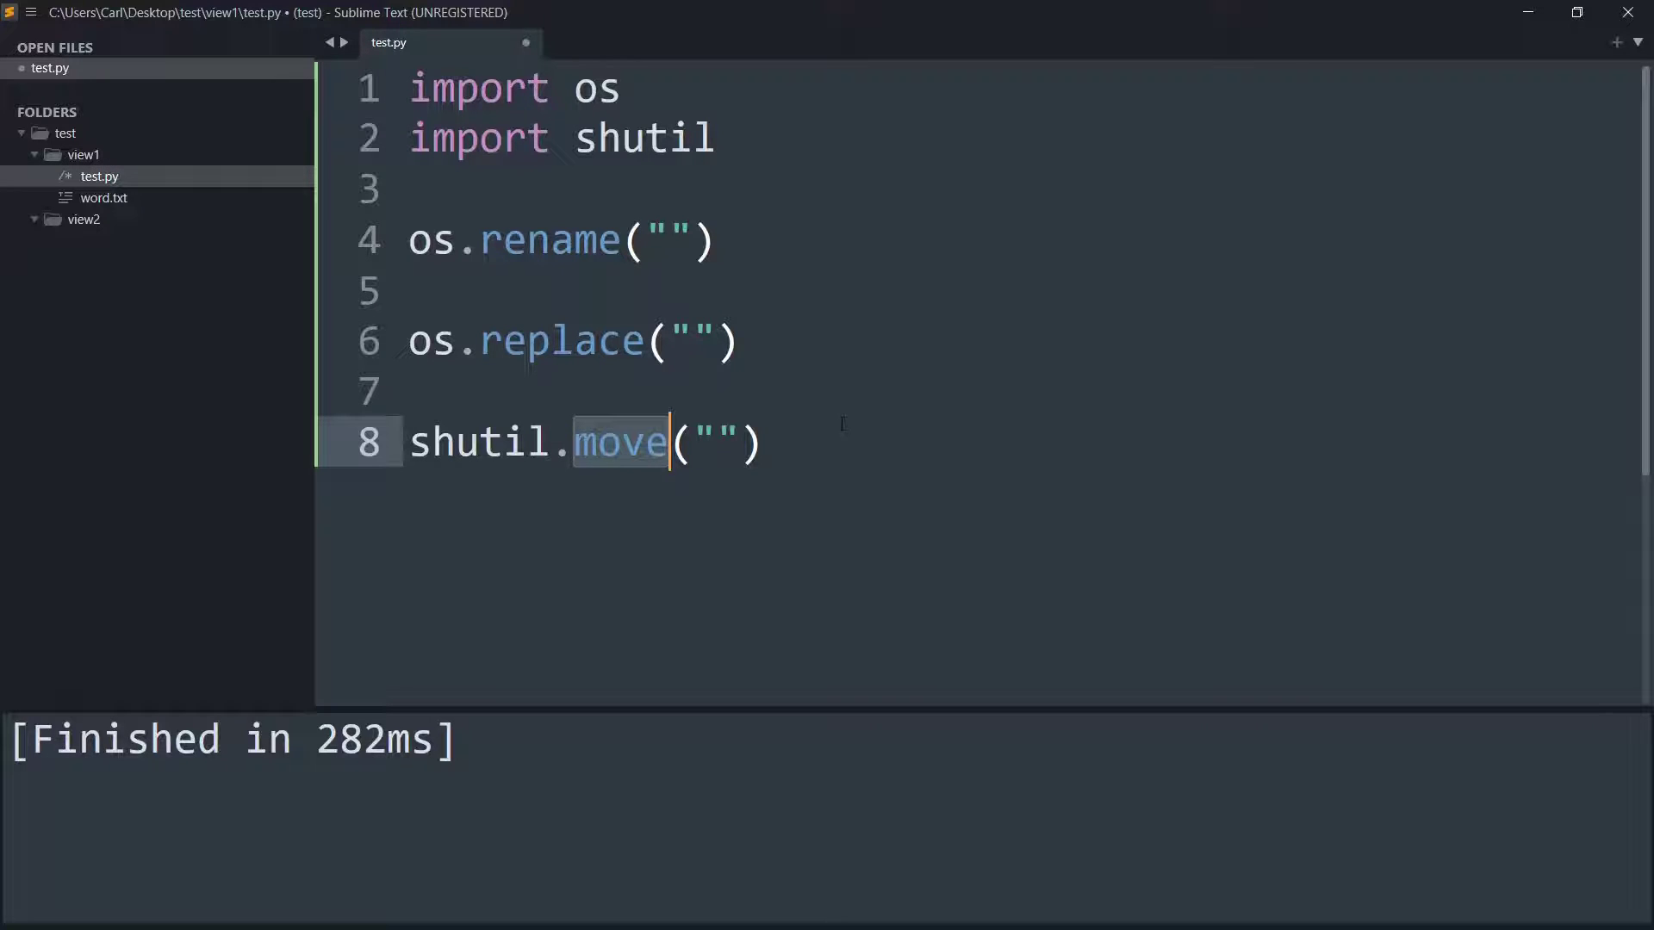
Step: Comment out lines 6–8 with Ctrl+/ and place the cursor inside os.rename's quotes
key("End")
mouse_move(408, 339)
left_mouse_down()
mouse_move(408, 391)
mouse_move(762, 444)
left_mouse_up()
key("ctrl+slash")
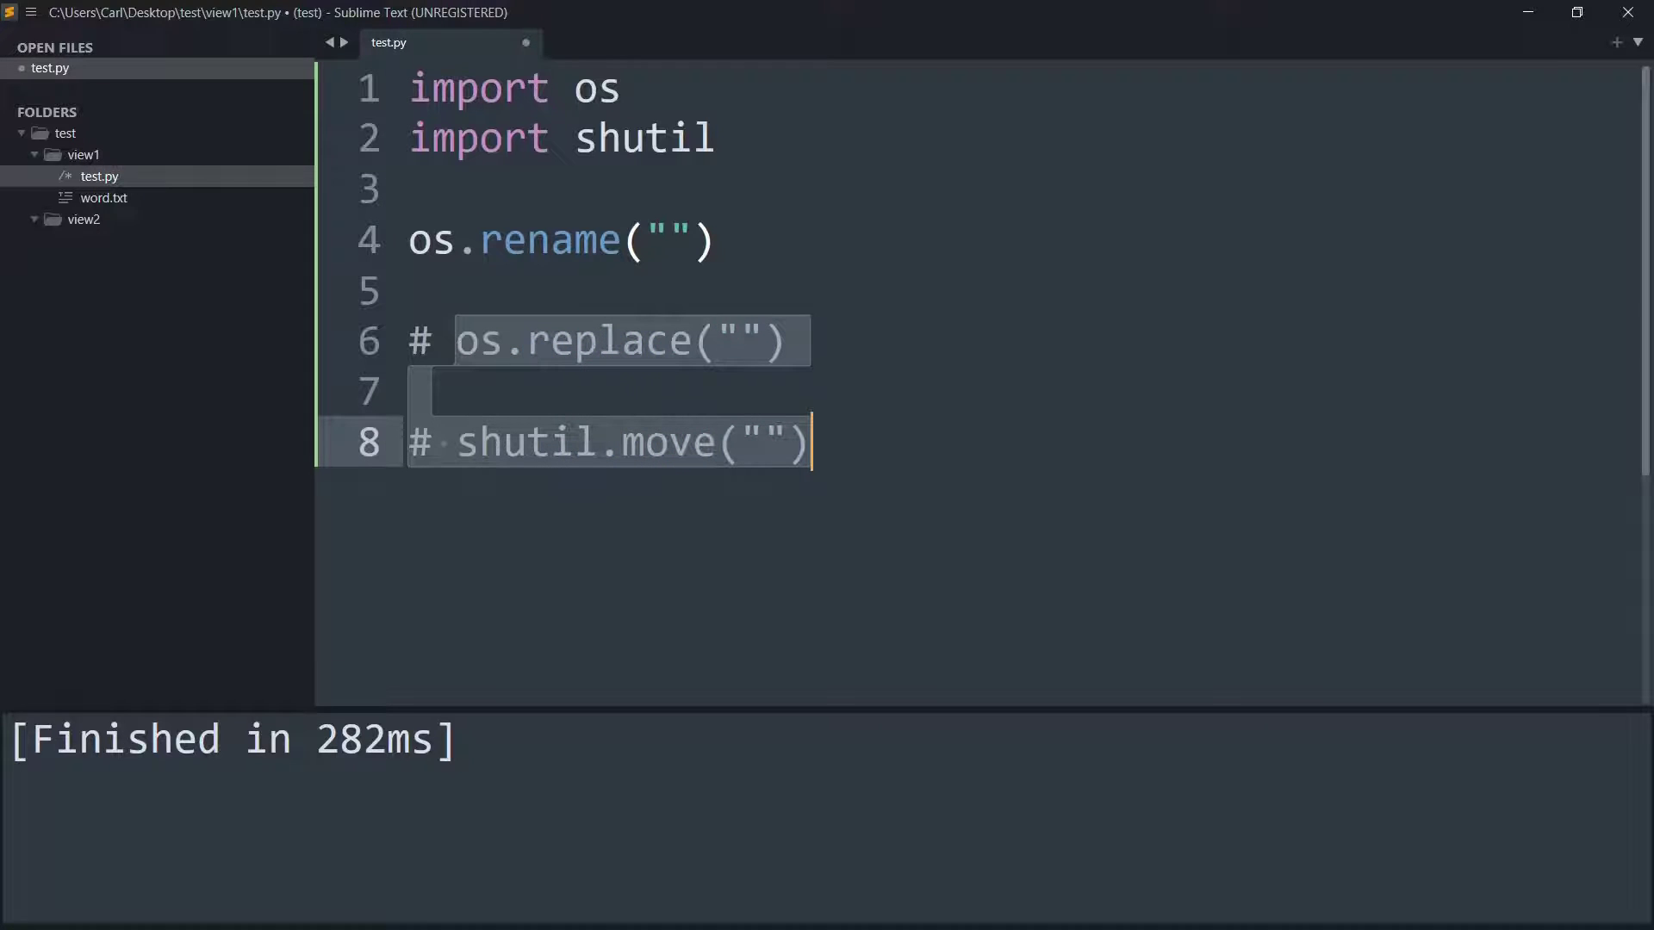
left_click(671, 240)
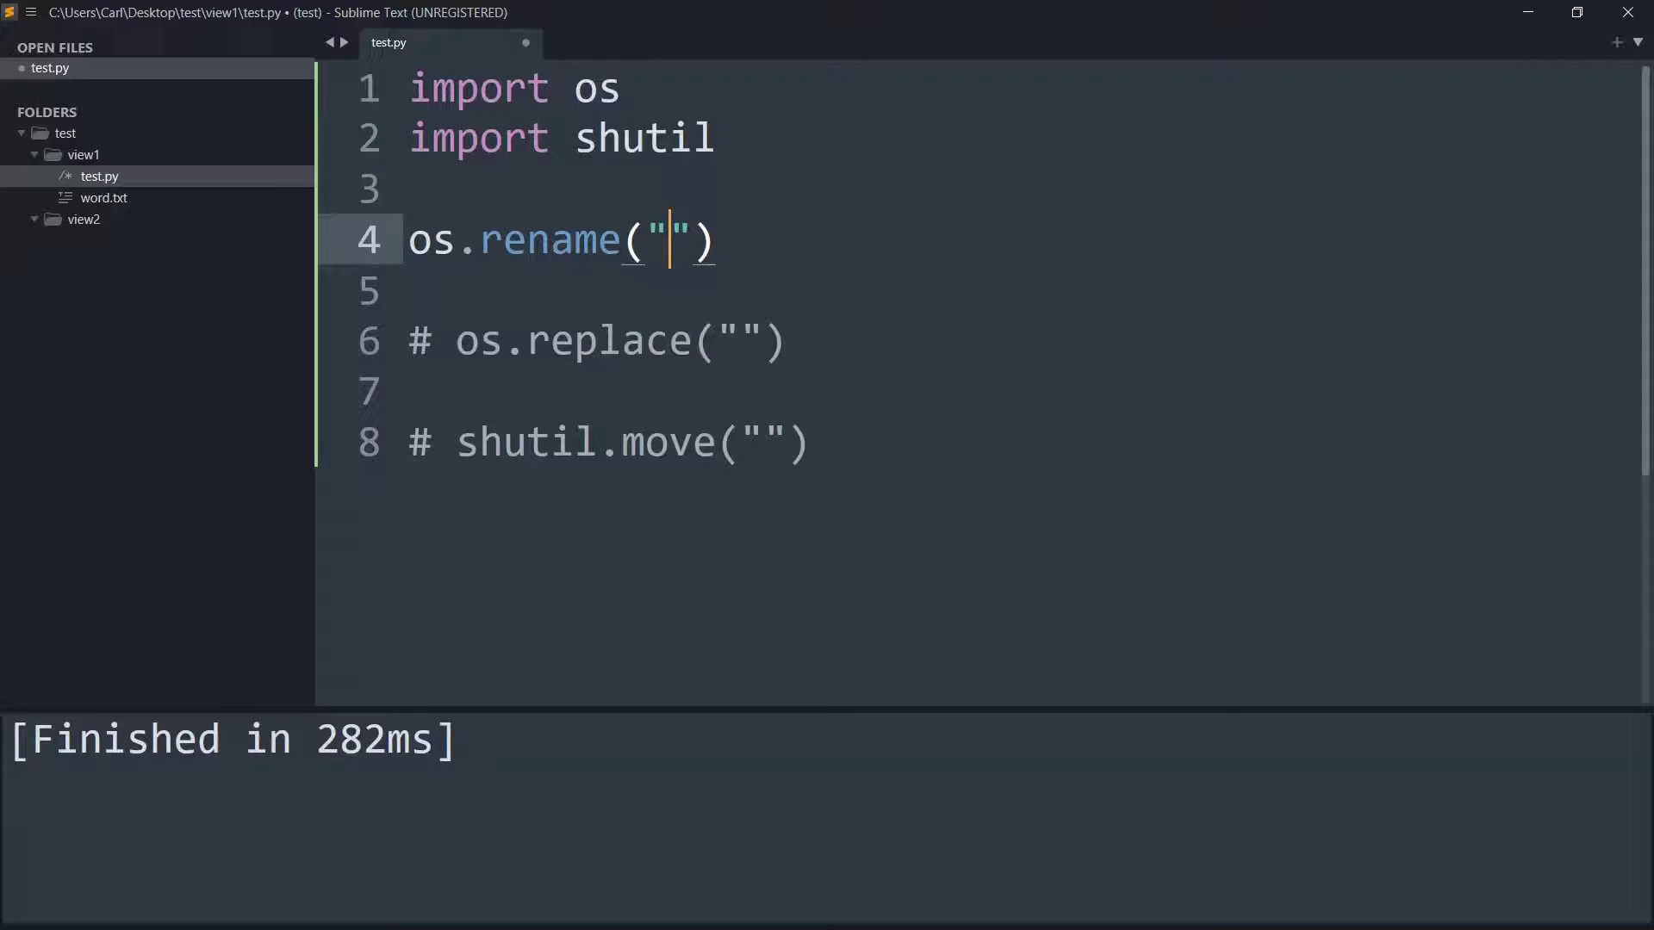
Step: Paste the view1 path into os.rename, replacing test.py with word.txt
type("C://Users//Carl//Desktop//test//view1//test.py")
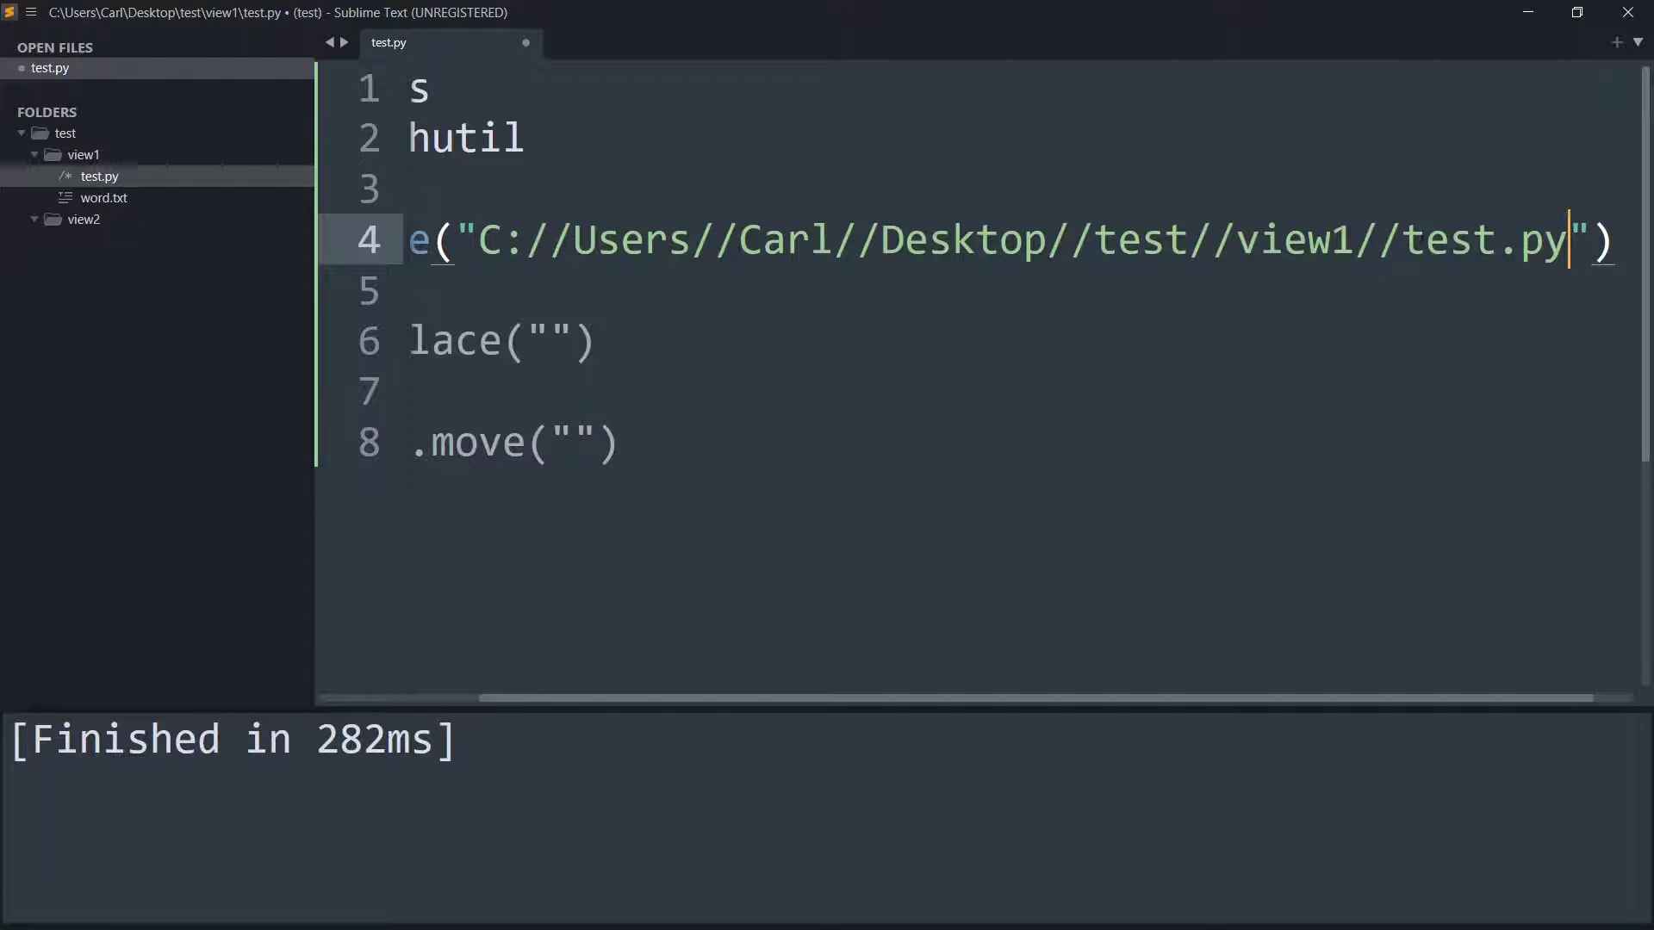
double_click(1421, 241)
key("BackSpace")
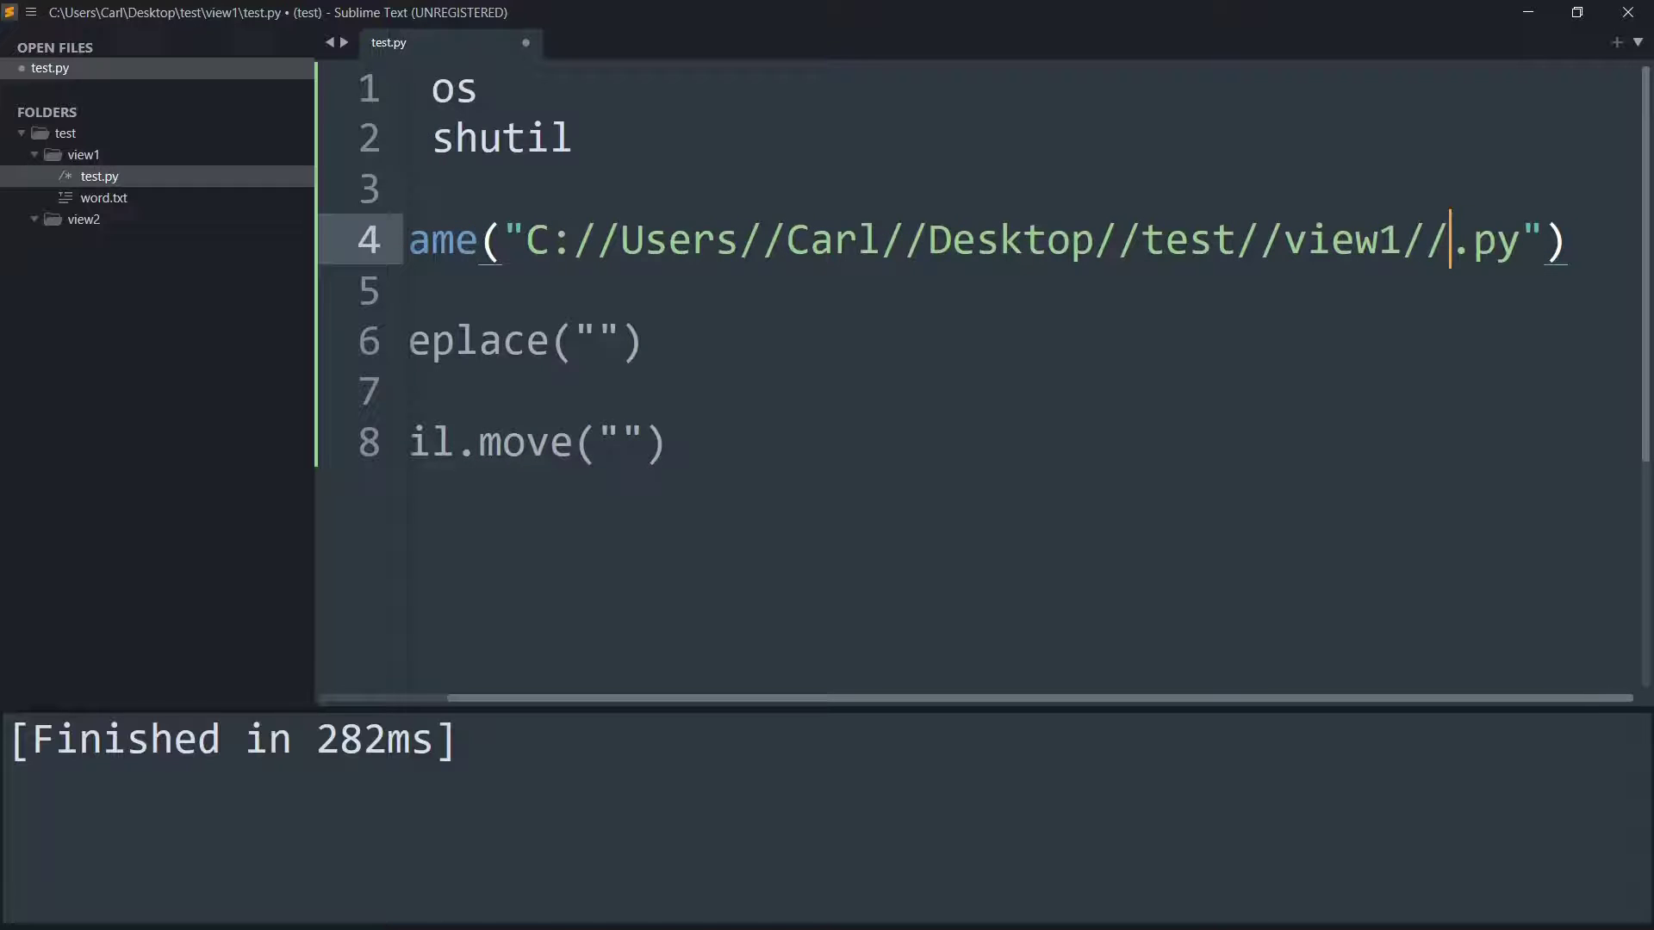
key("Delete")
key("Delete")
key("Delete")
type("wp")
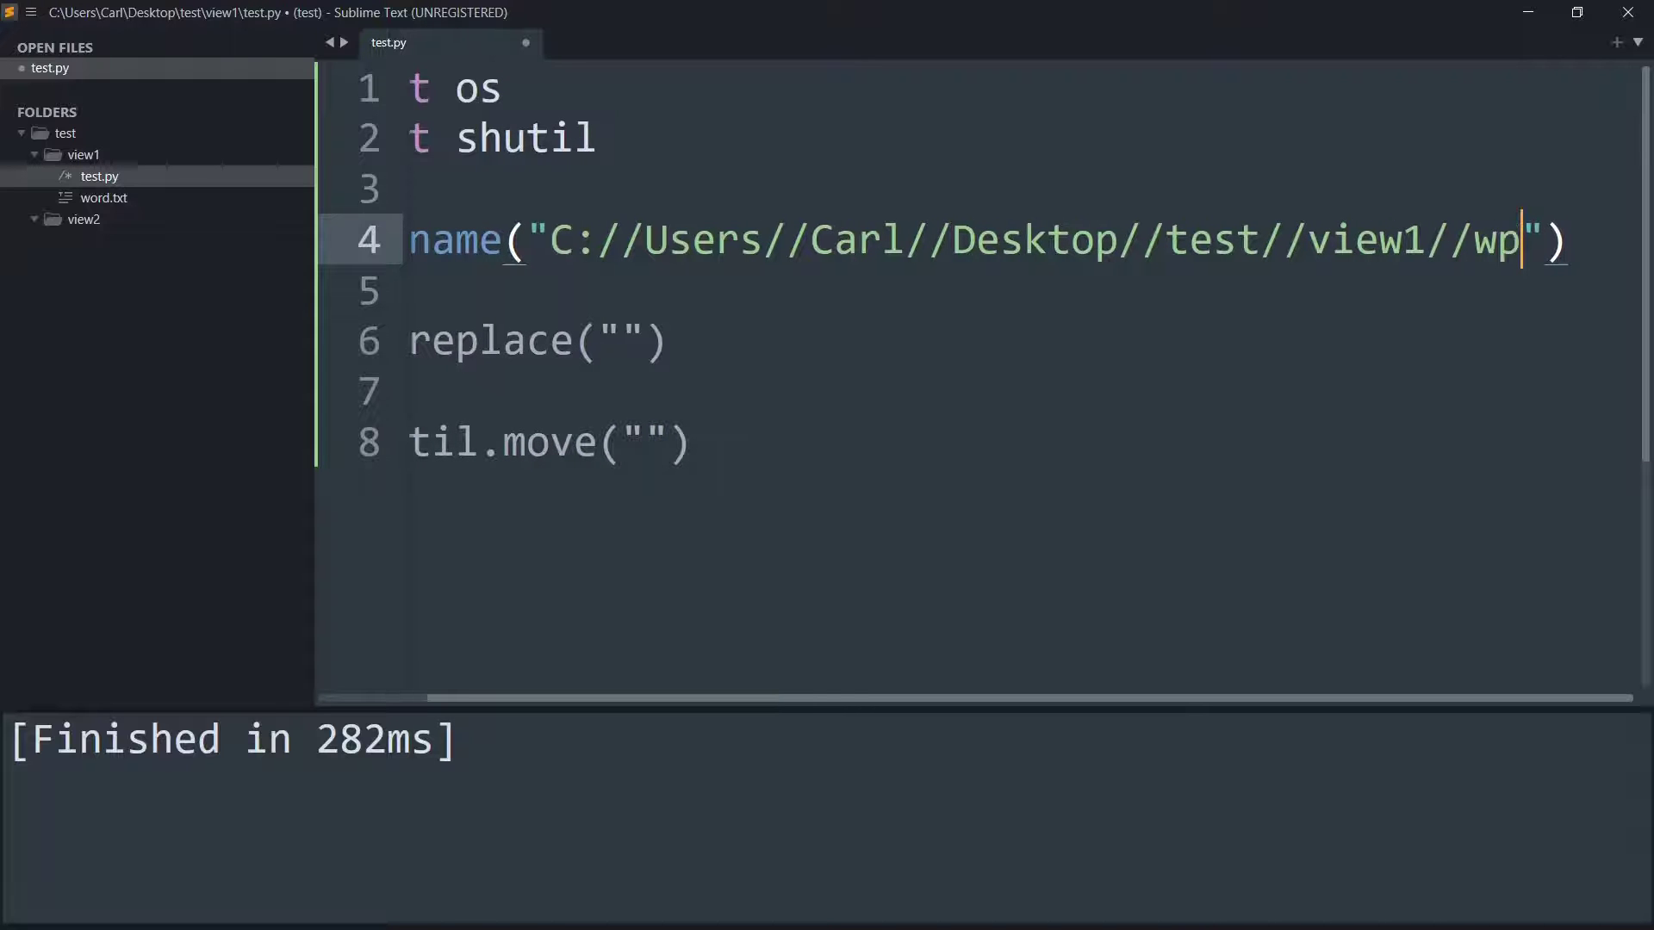
key("BackSpace")
type("ord.")
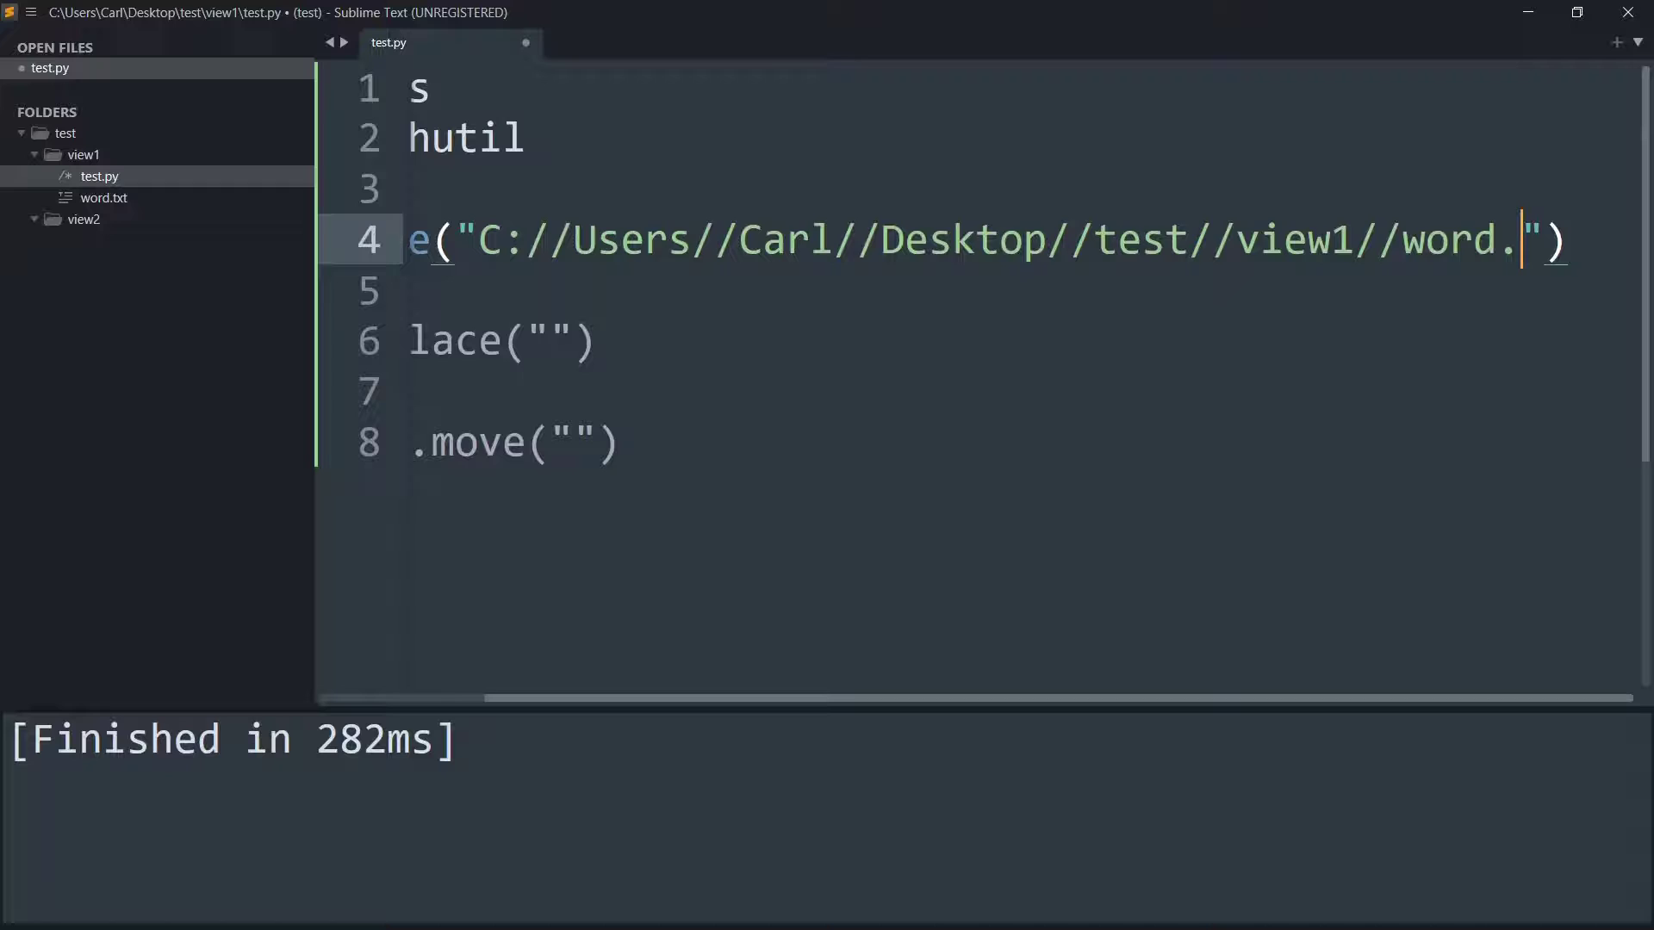
type("txt")
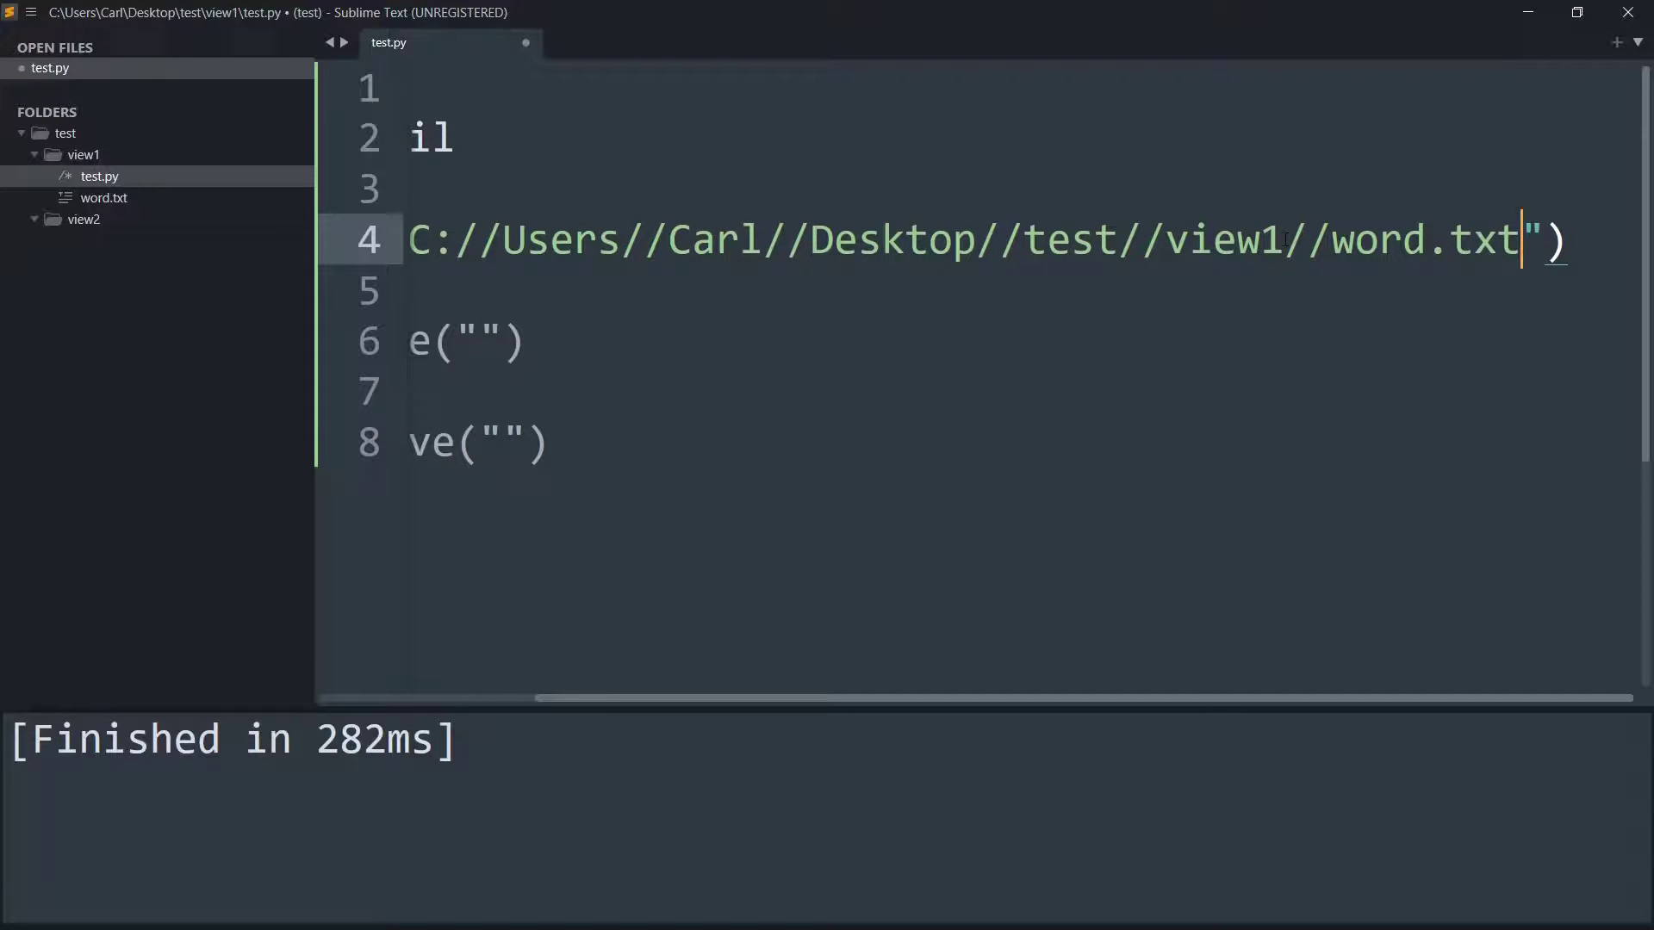
Step: Add the copied path as os.rename's second argument on a new indented line
left_click_drag(1286, 239, 1168, 239)
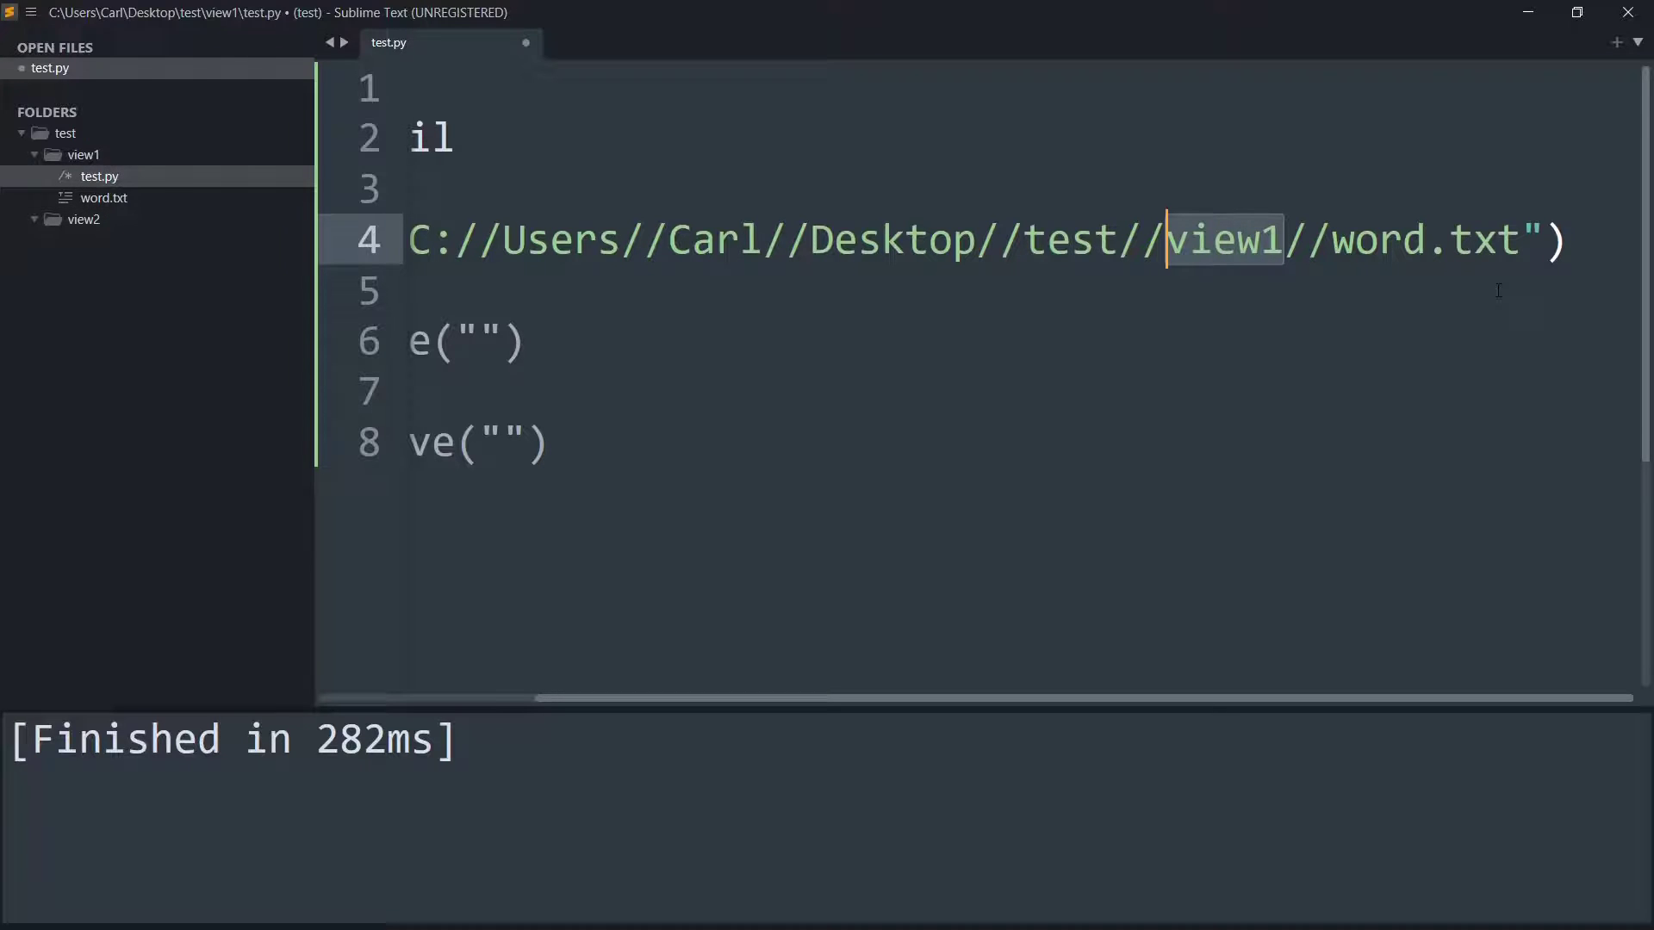
left_click(1545, 240)
key("Return")
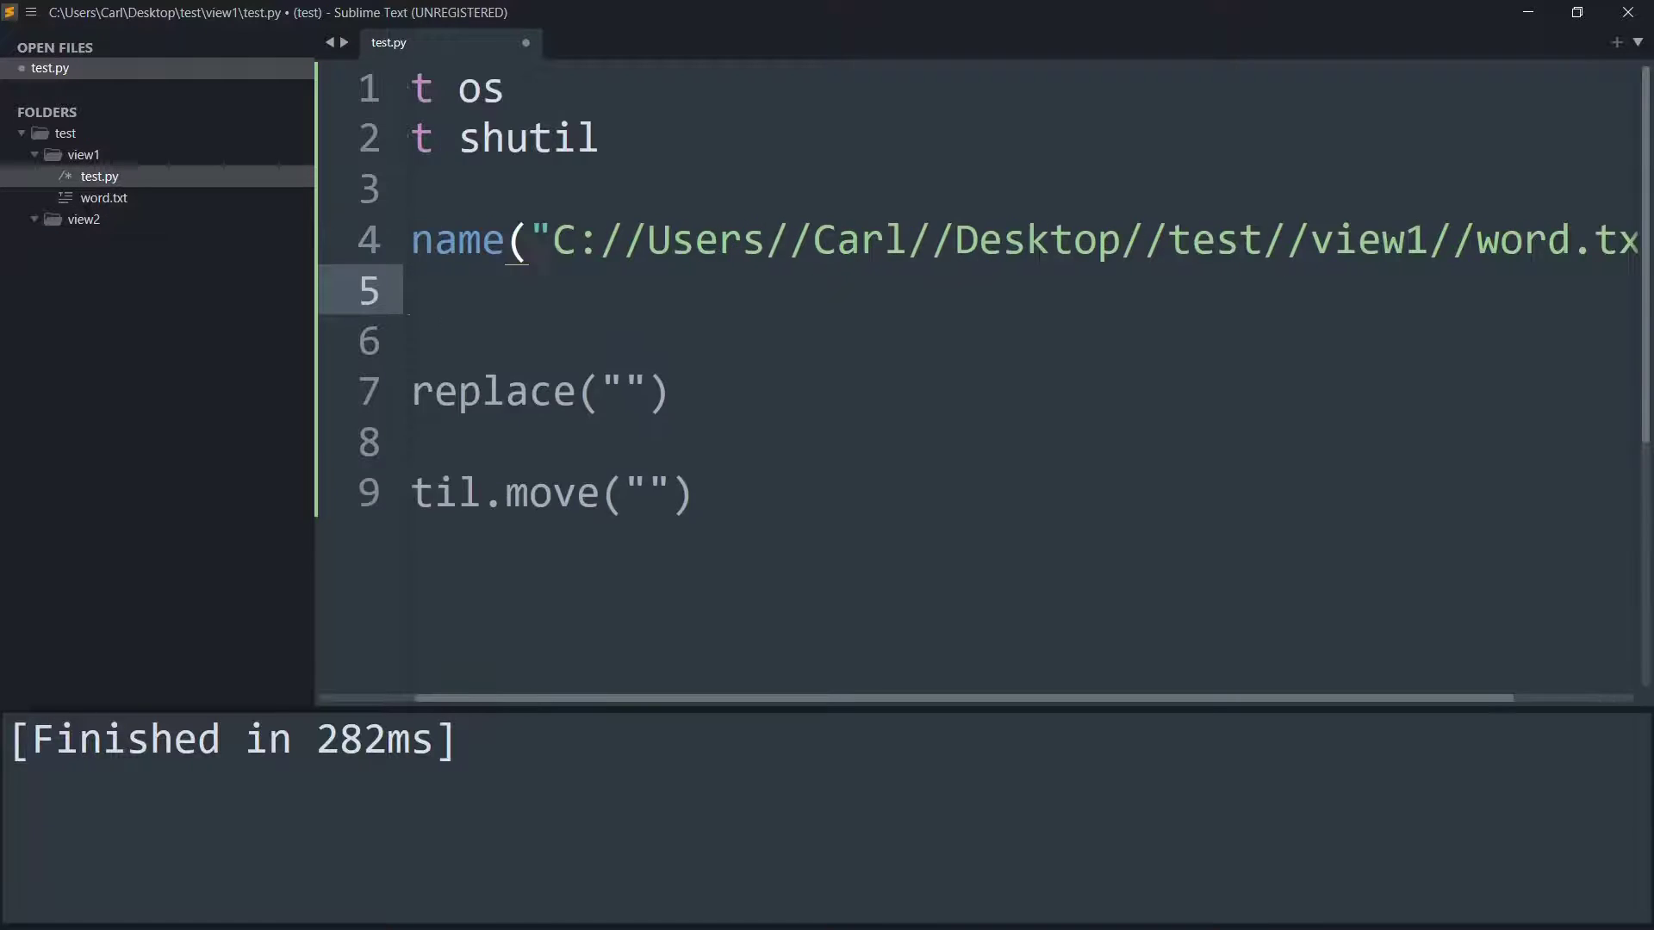
key("Tab")
key("Tab")
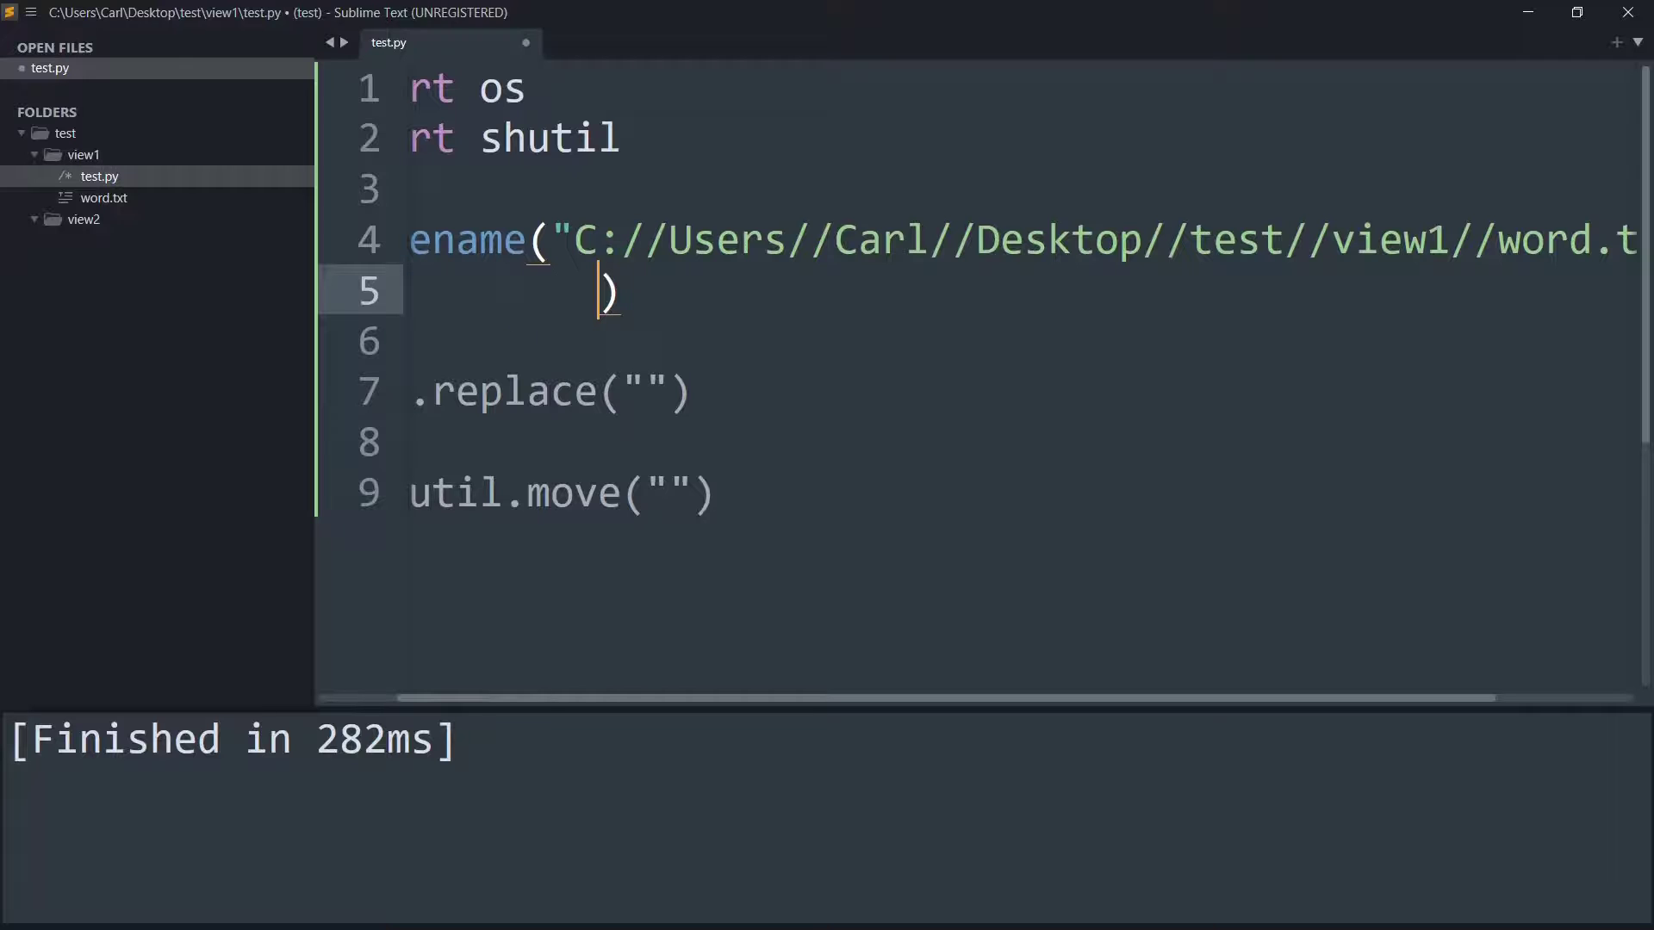
type("C://Users//Carl//Desktop//test//view1//test.py")
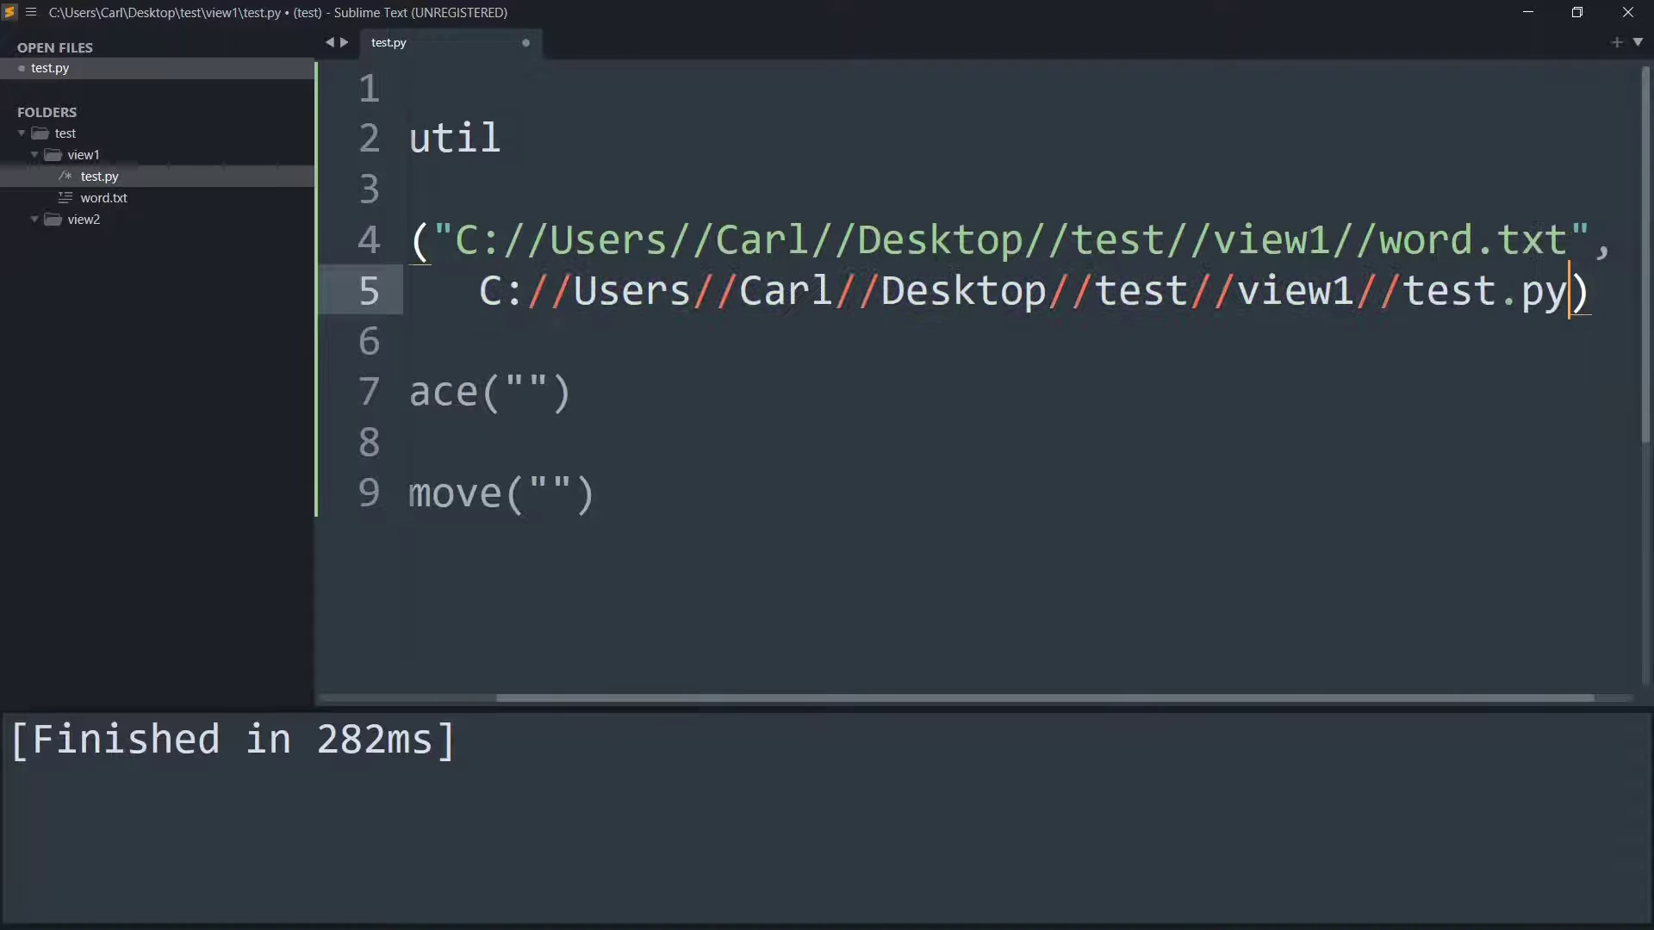
type("\"")
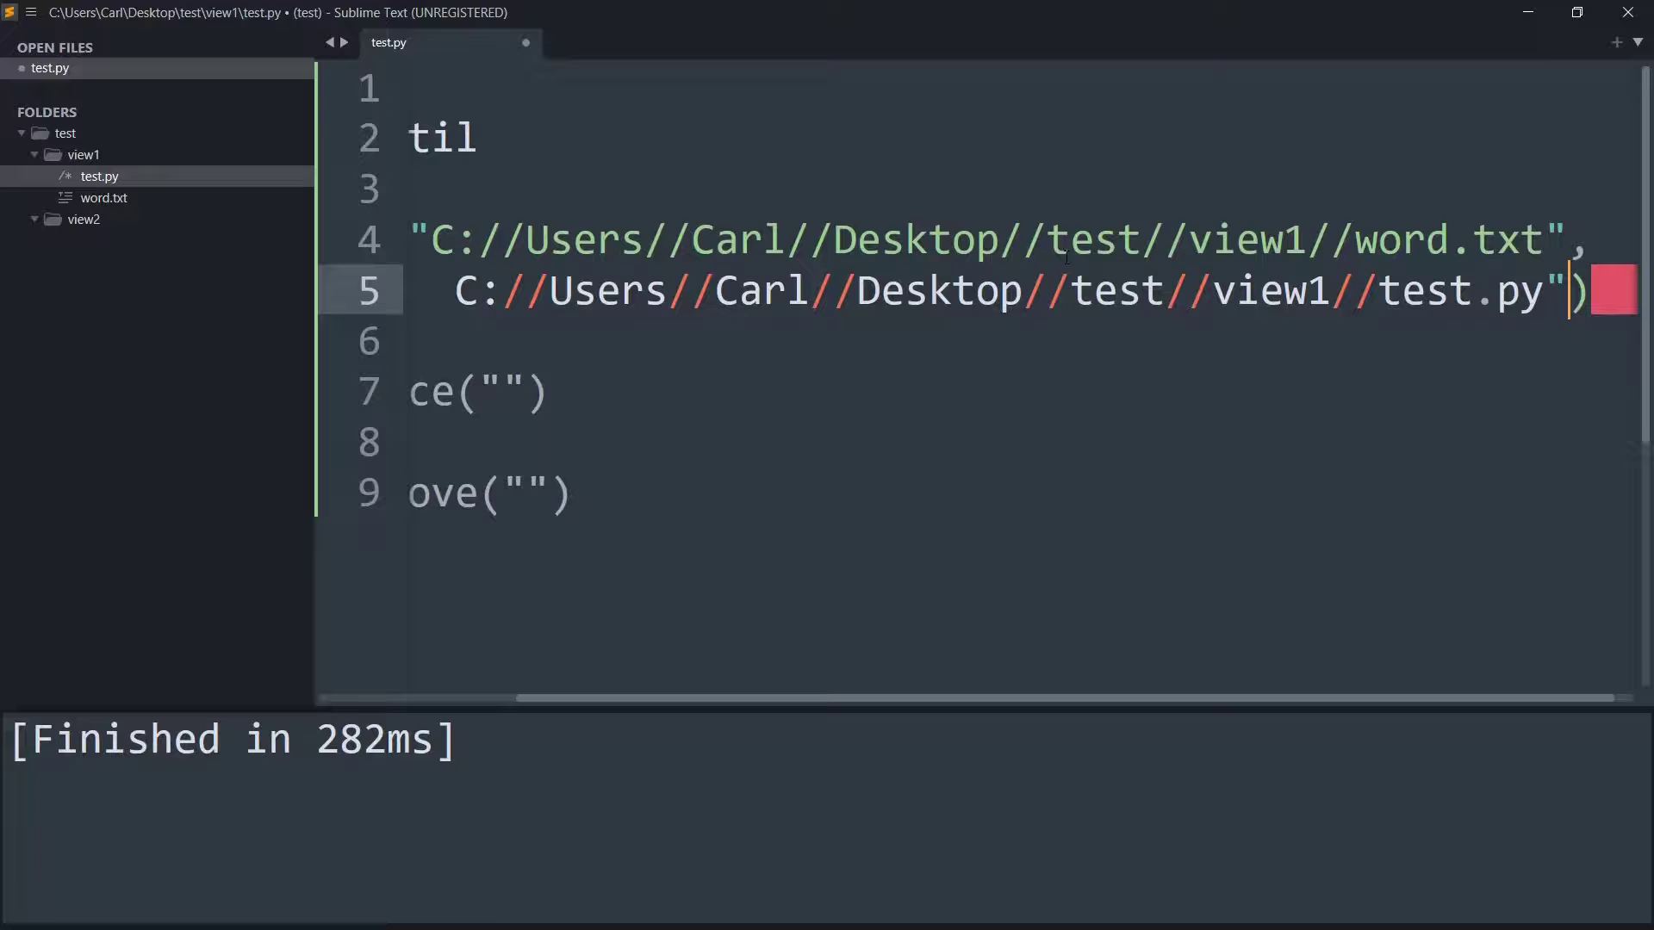
Step: Change the second path to view2//word.txt and narrow the sidebar
left_click(453, 289)
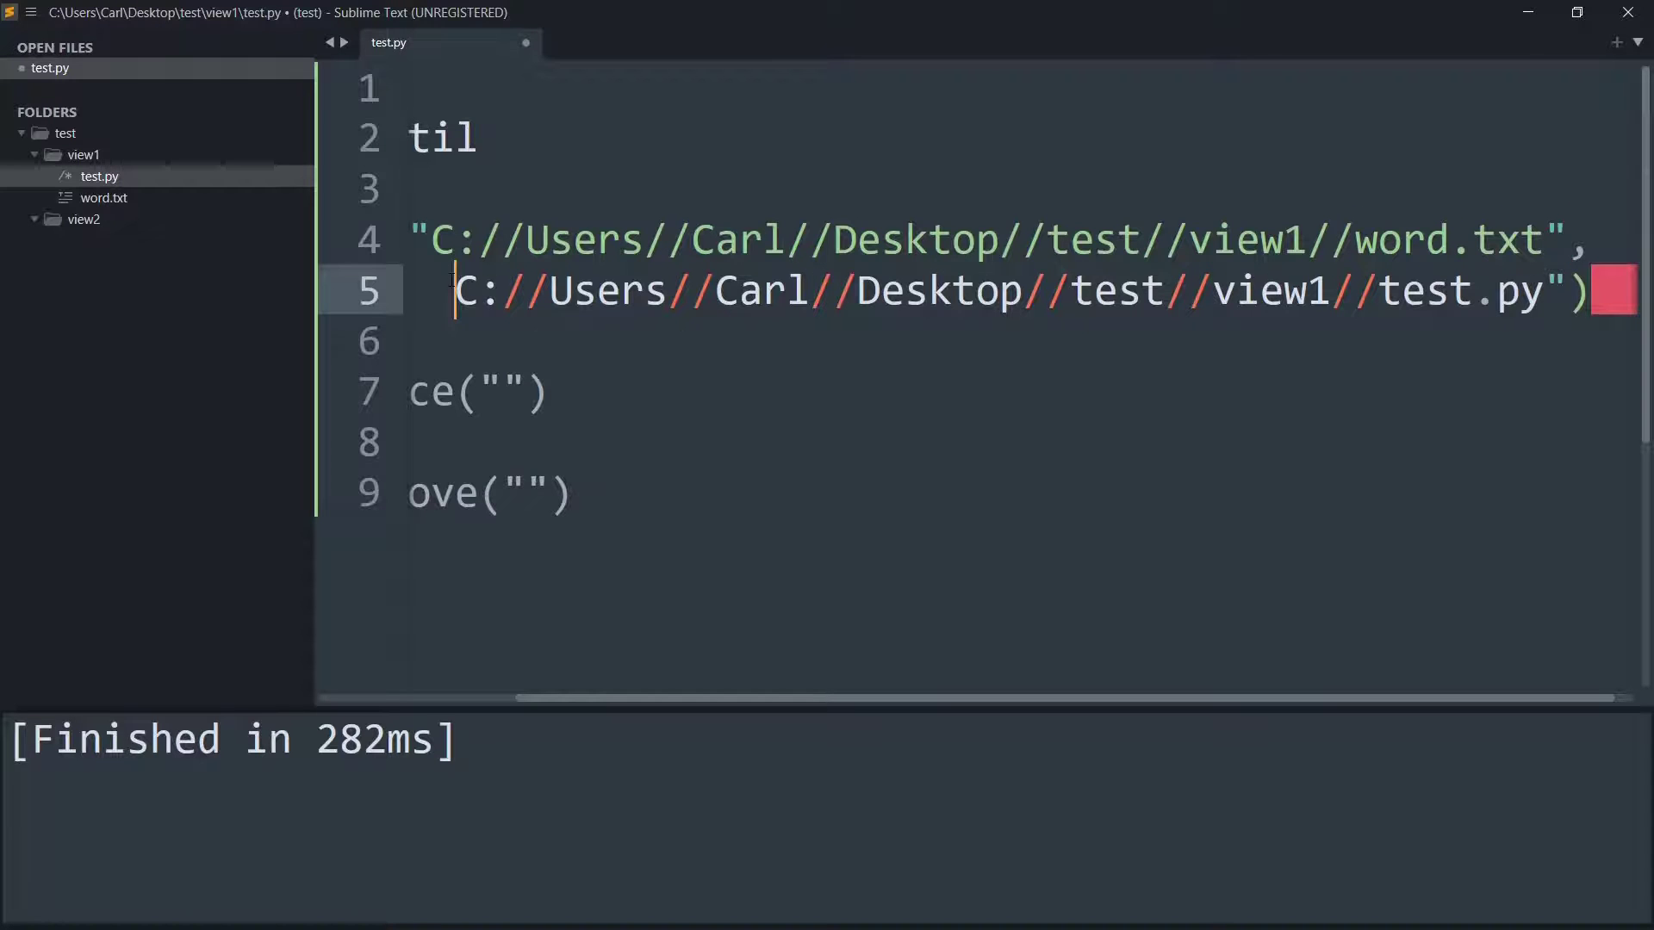
type("\"")
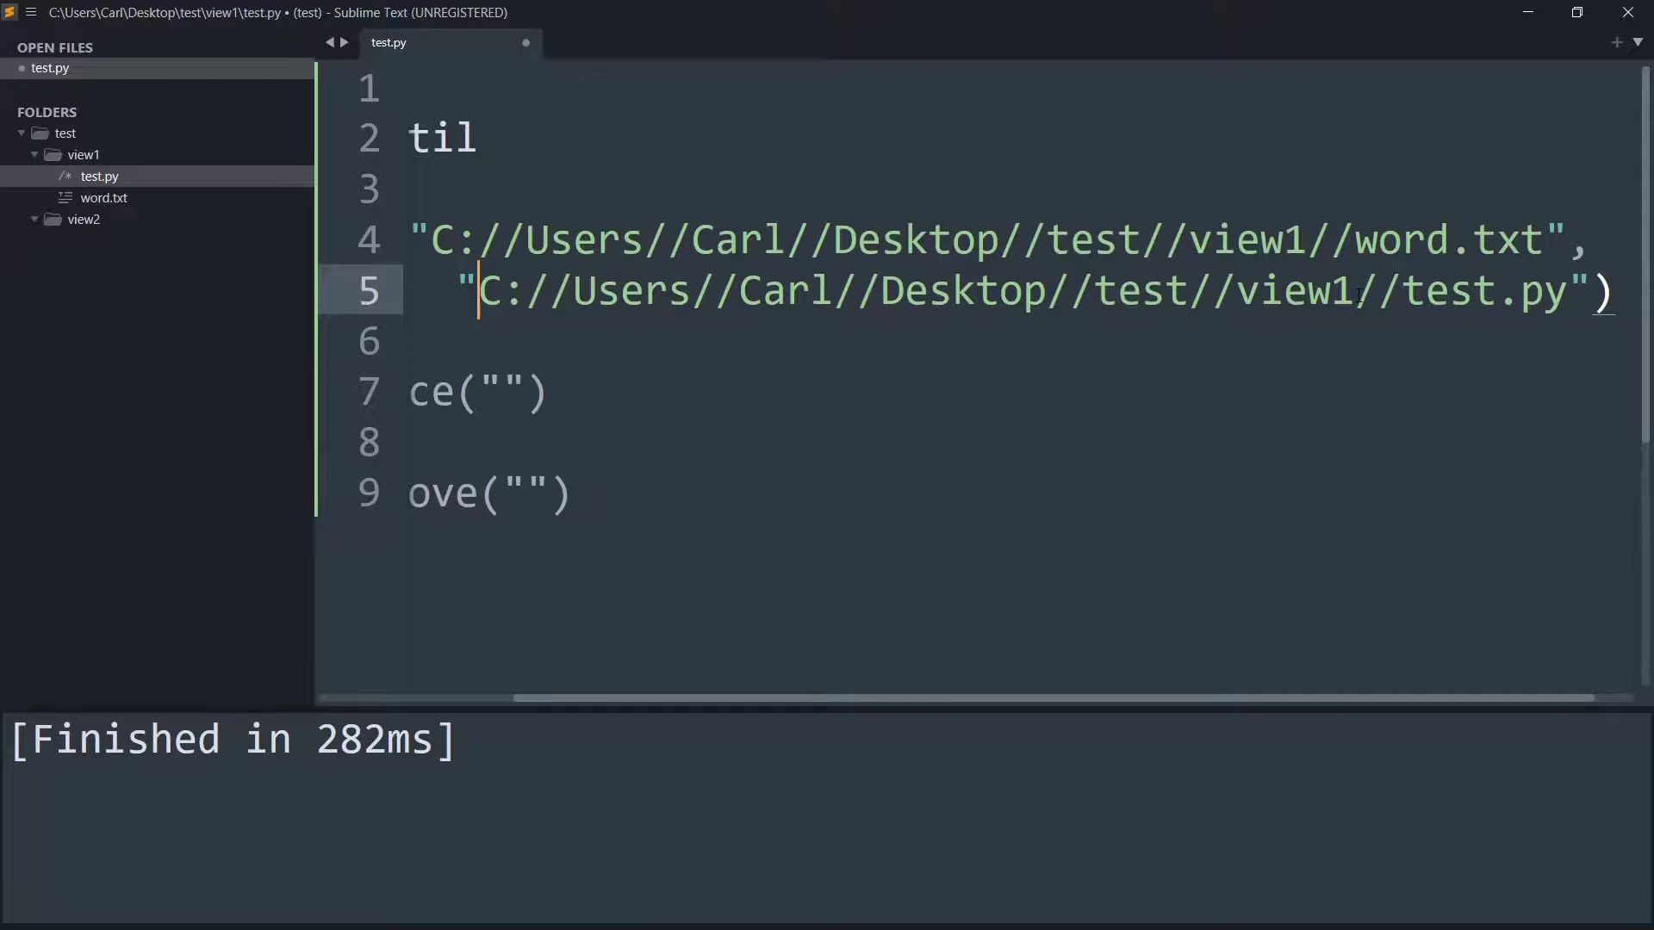
left_click(1373, 297)
key("BackSpace")
type("2")
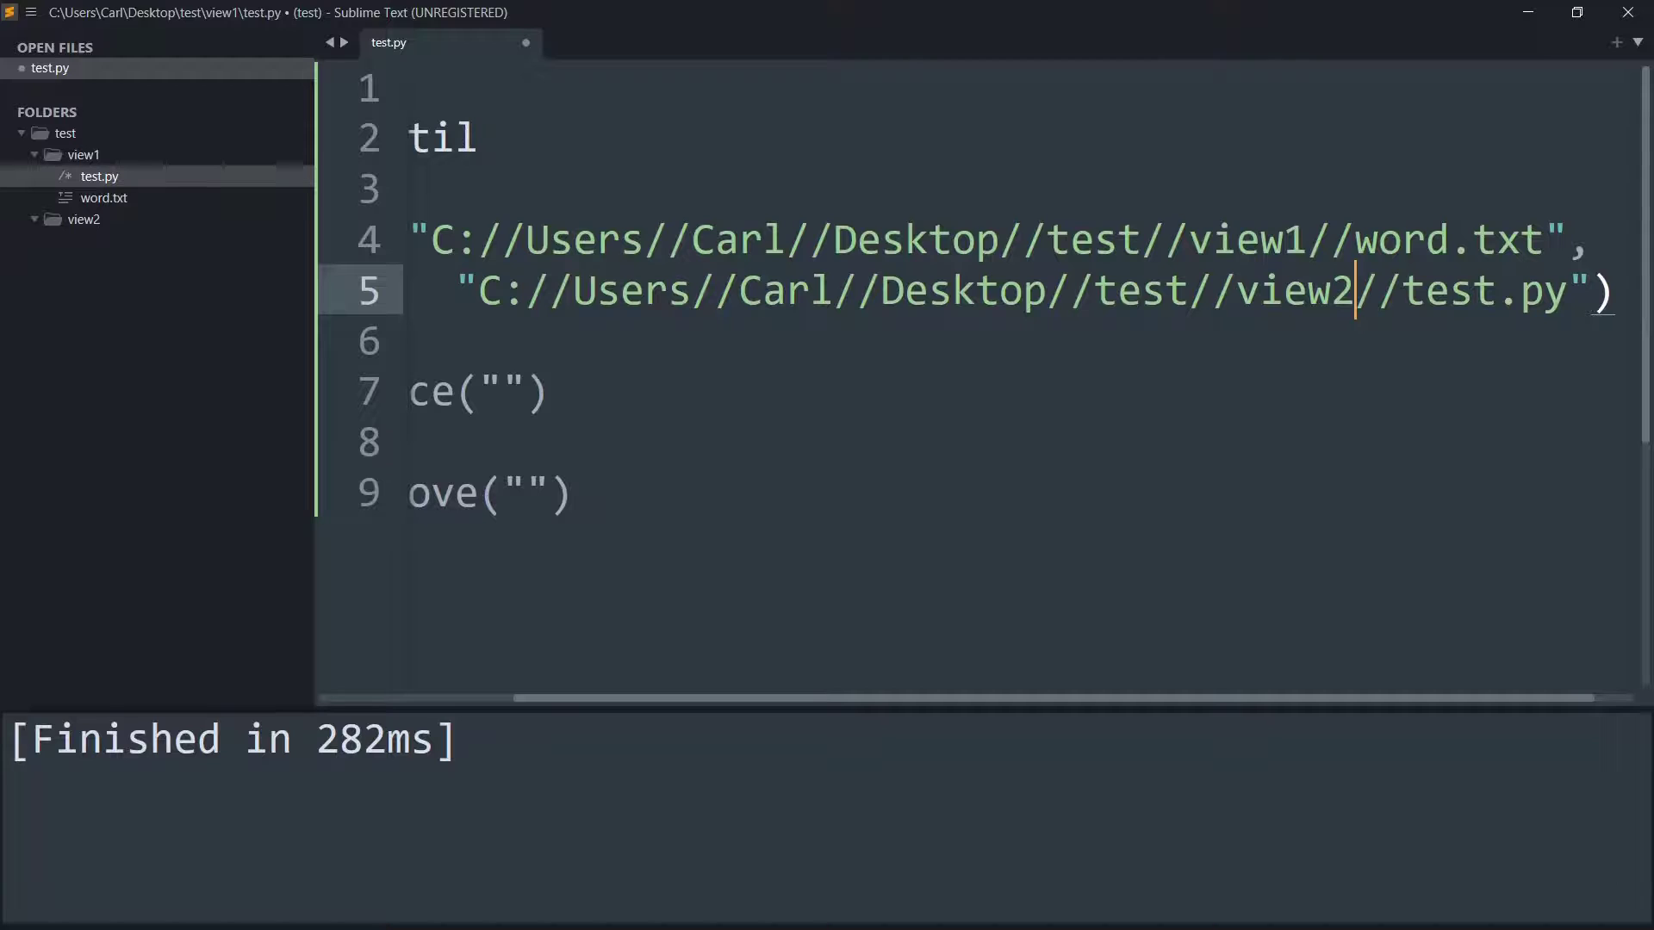
left_click_drag(1569, 291, 1409, 312)
type("w")
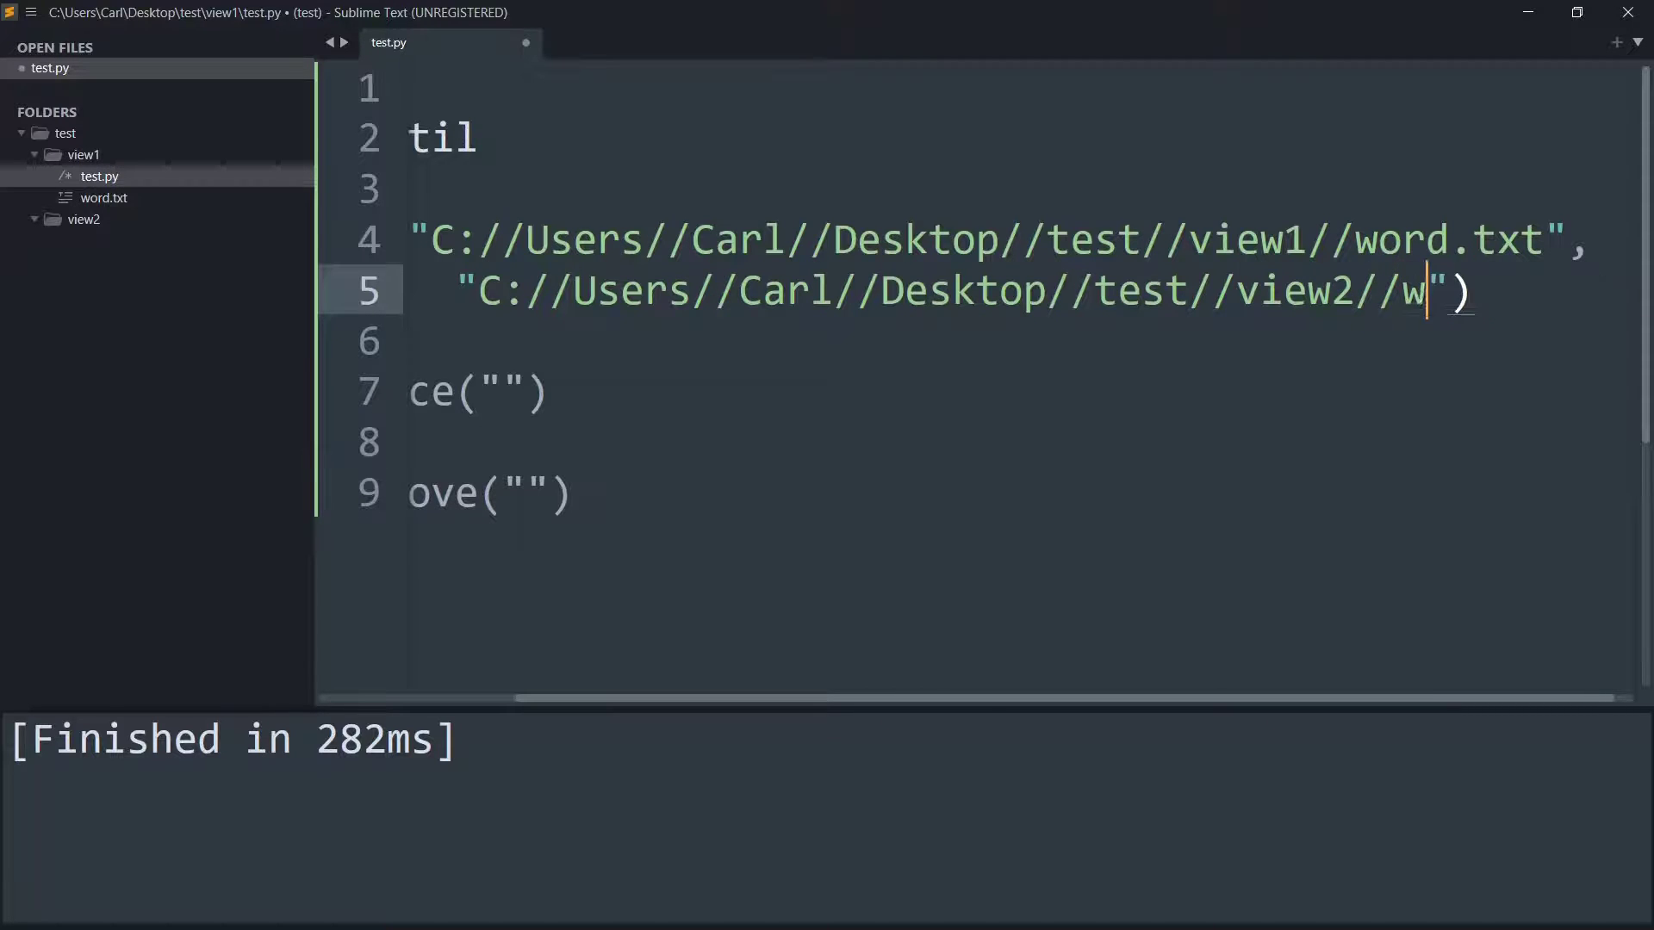
type("oe")
key("BackSpace")
type("rd.t")
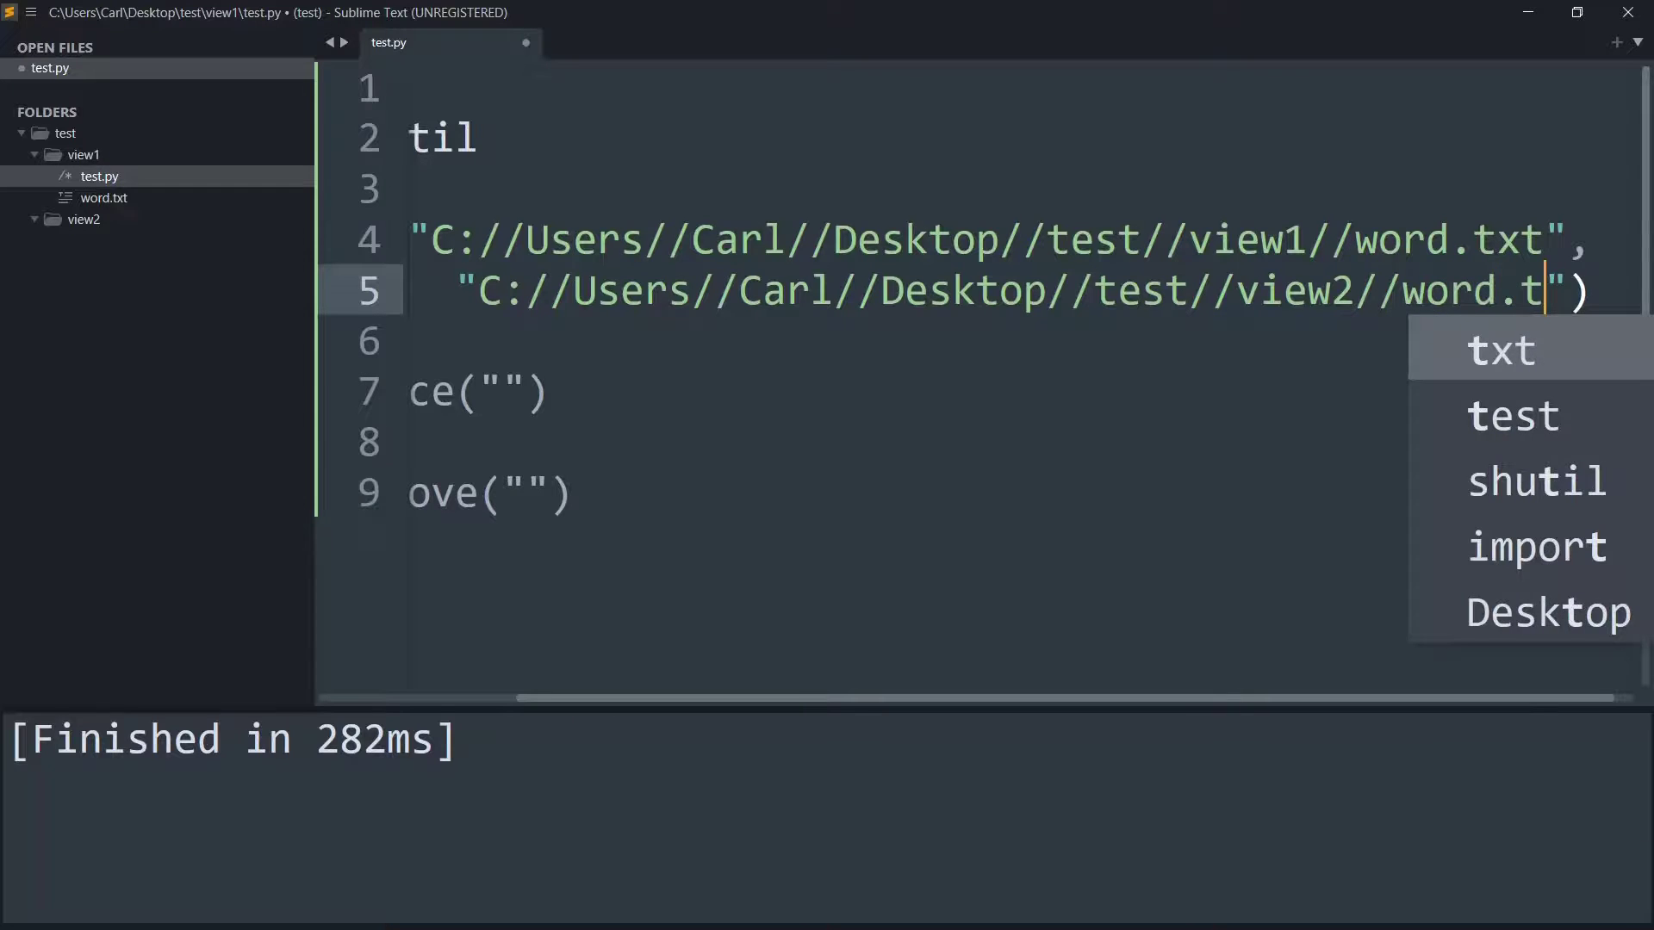
type("xt")
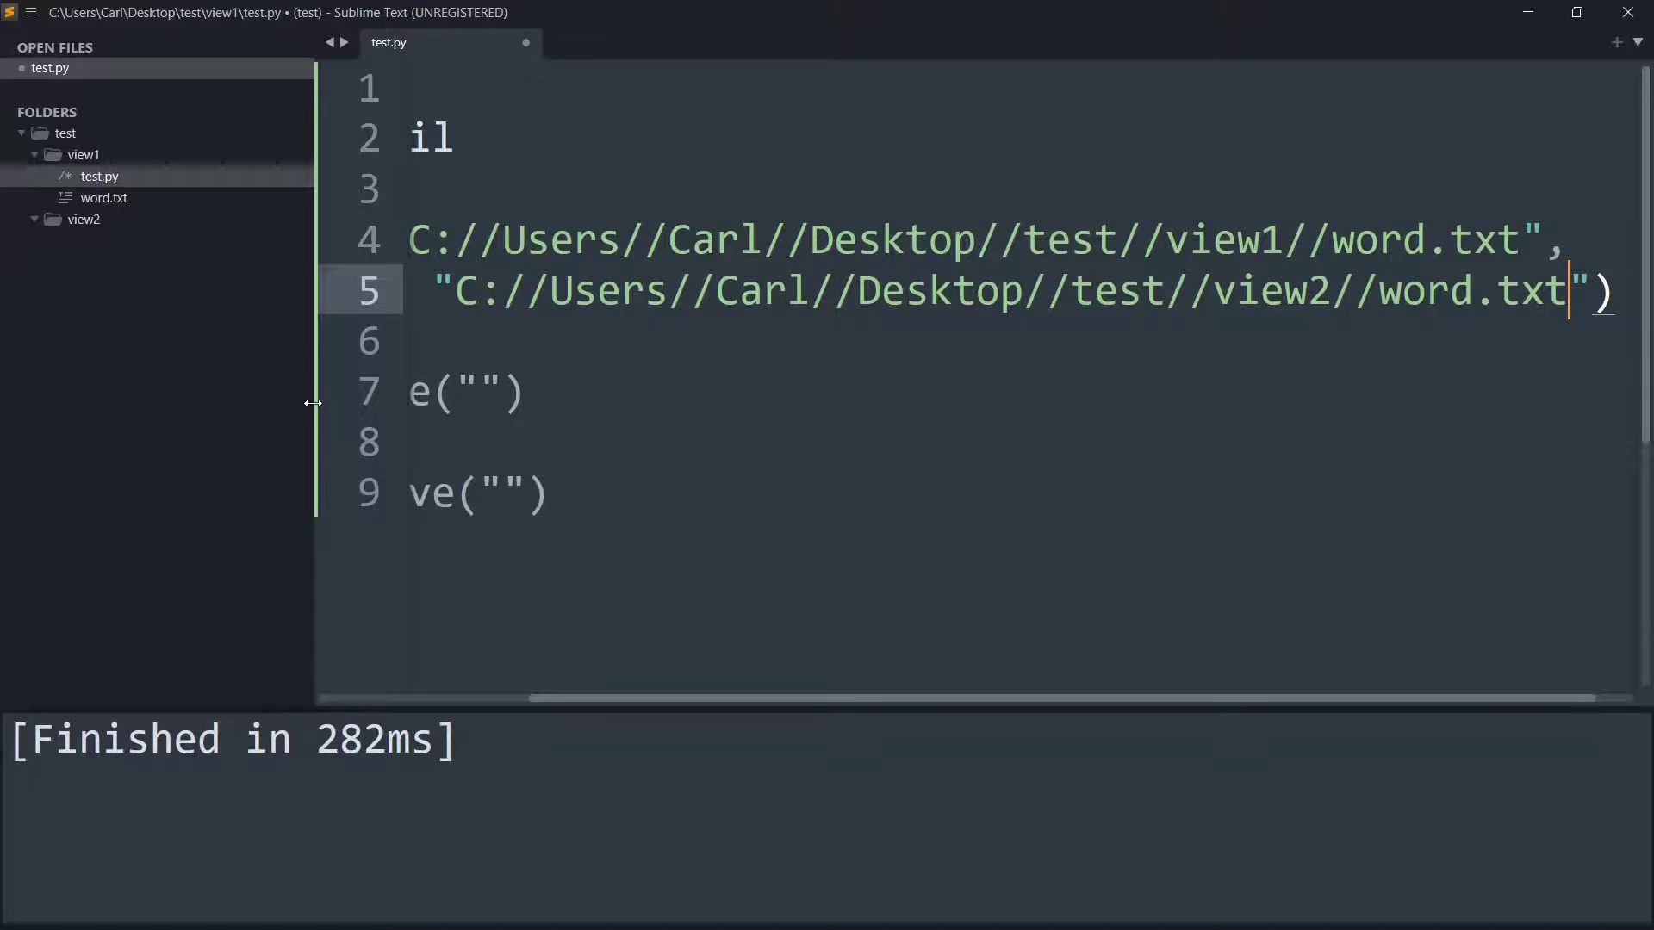
left_click_drag(316, 398, 17, 403)
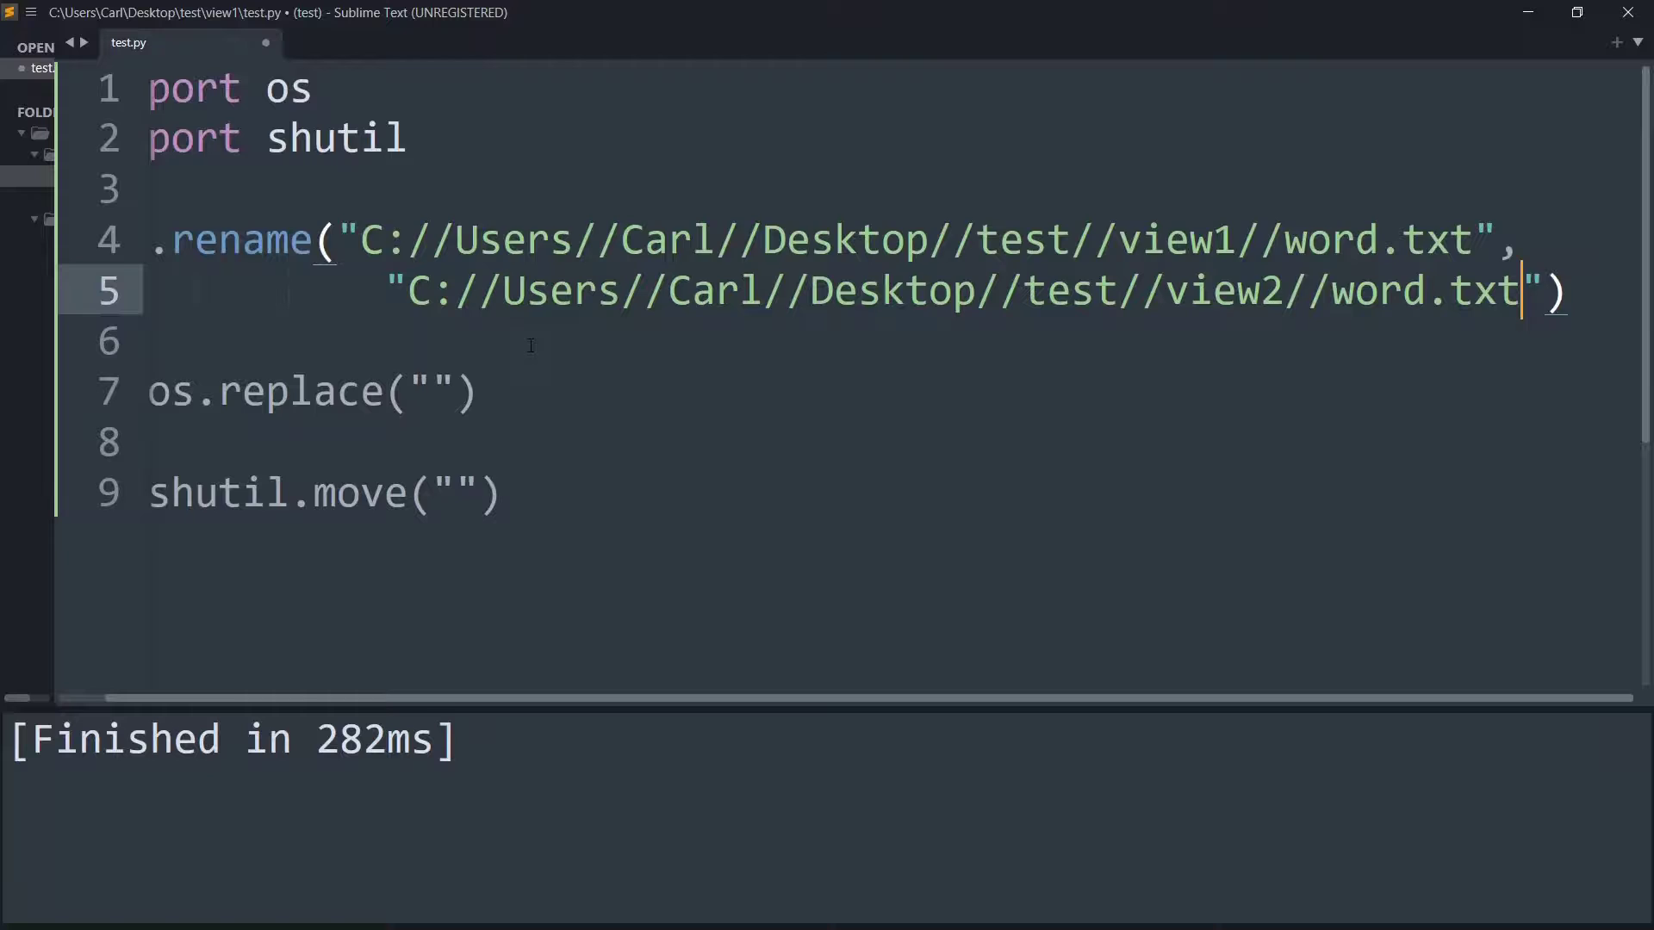
scroll(529, 347, "left", 3)
Step: Save and build test.py, then widen the sidebar to see word.txt in view2
key("ctrl+s")
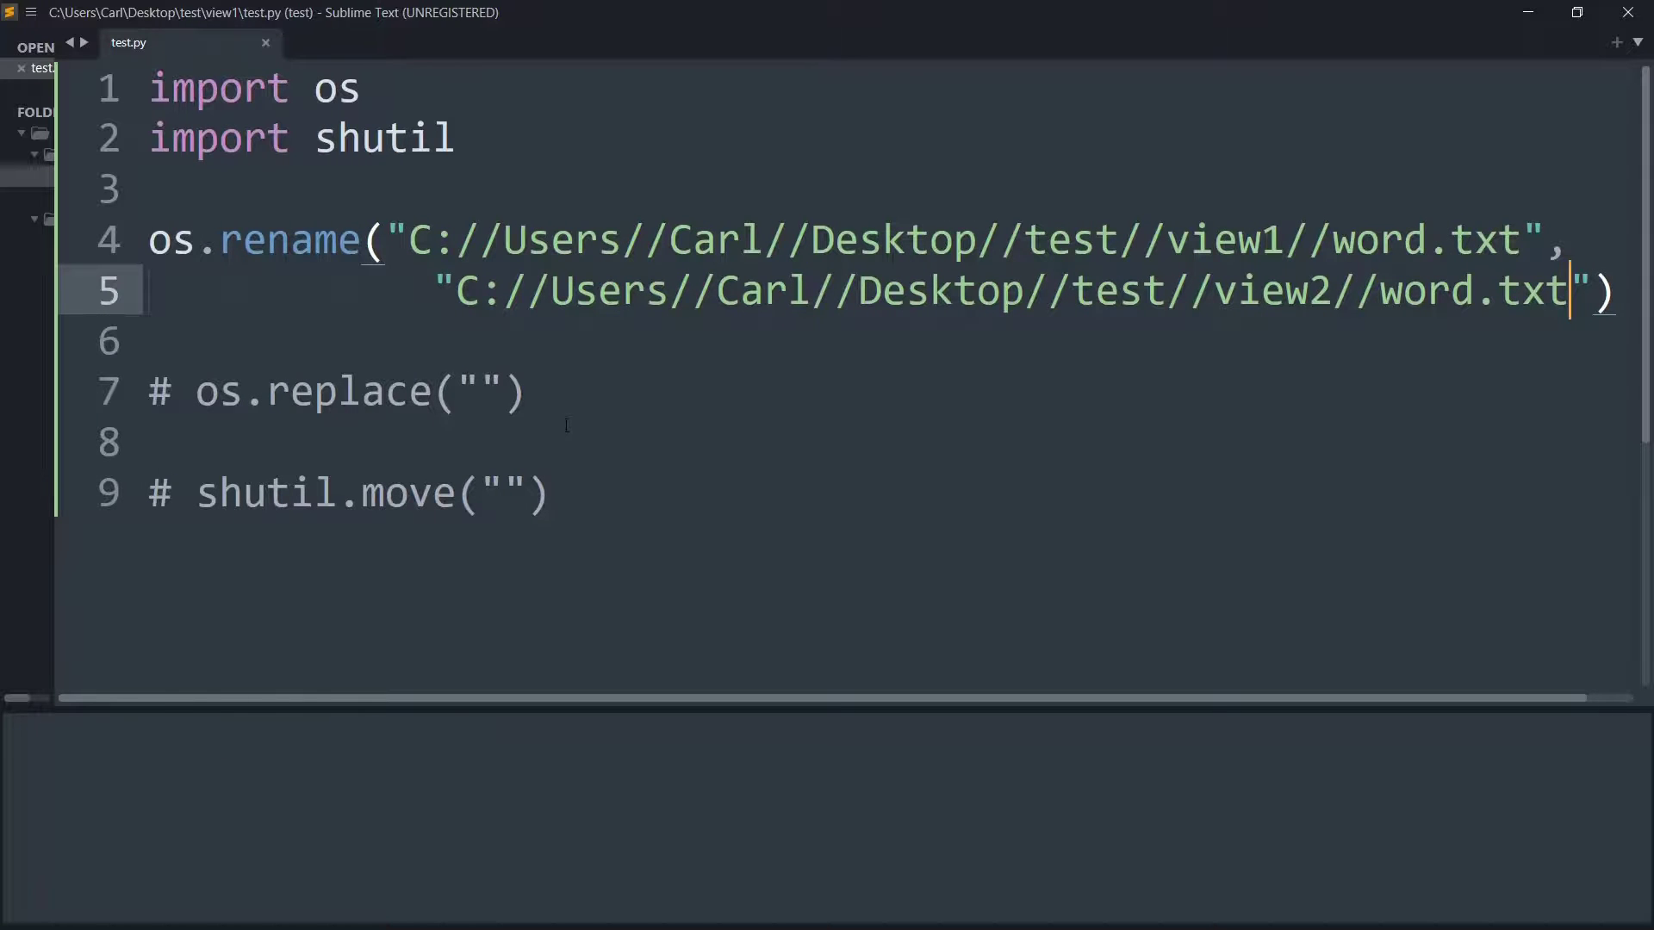
key("ctrl+b")
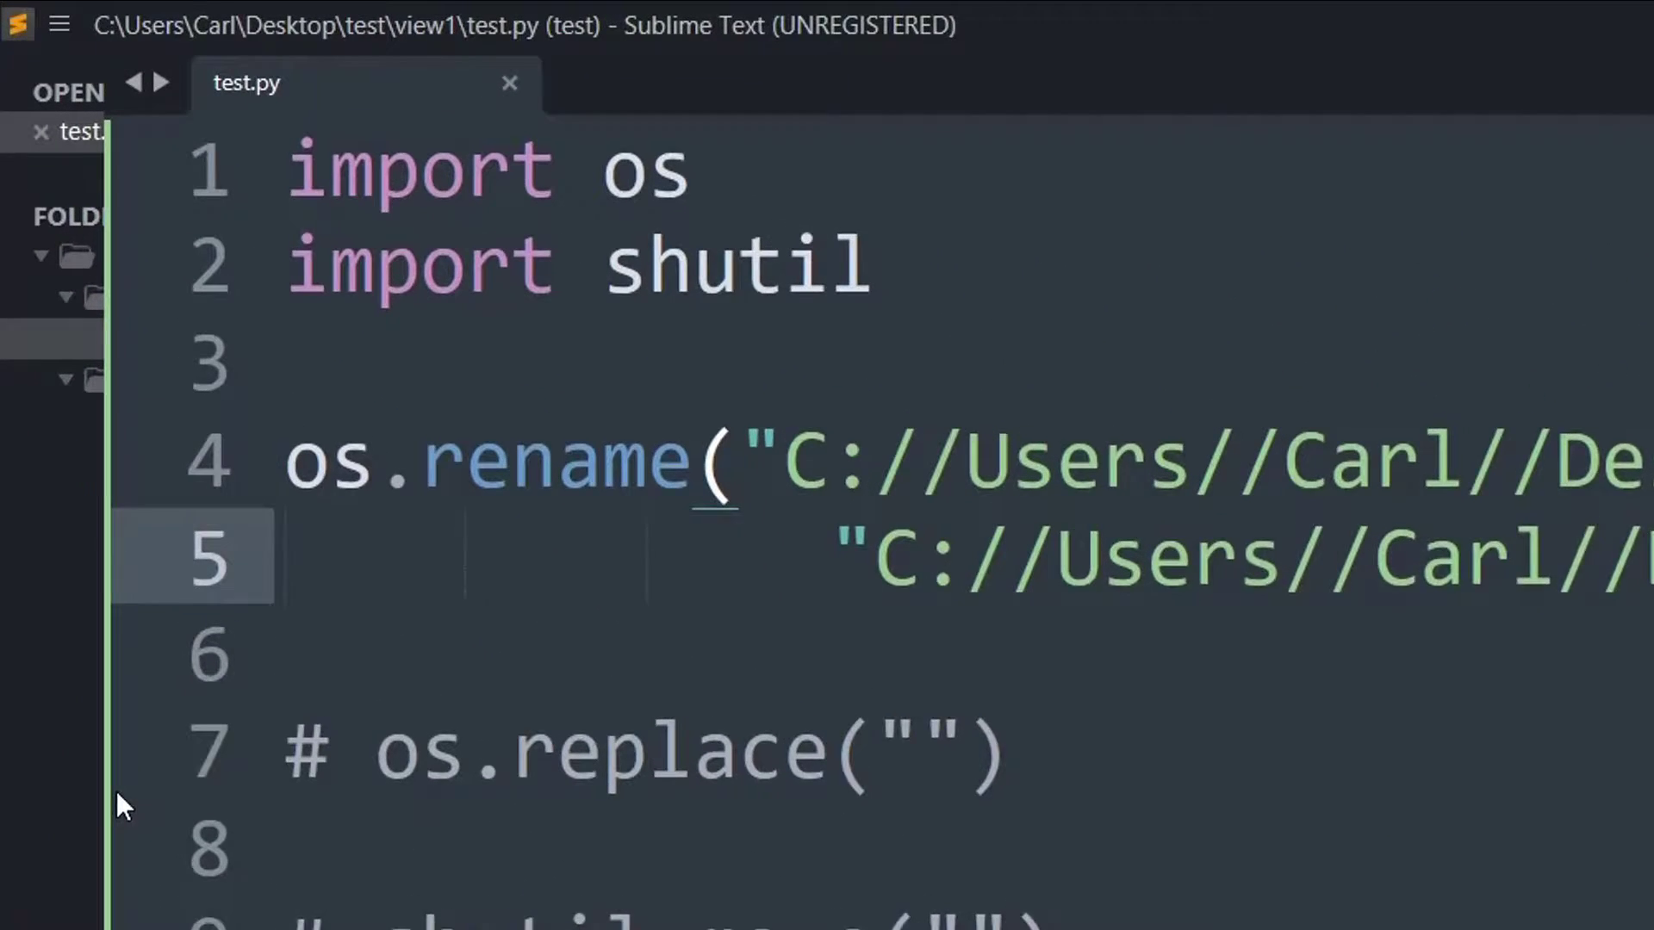
left_click_drag(65, 517, 416, 536)
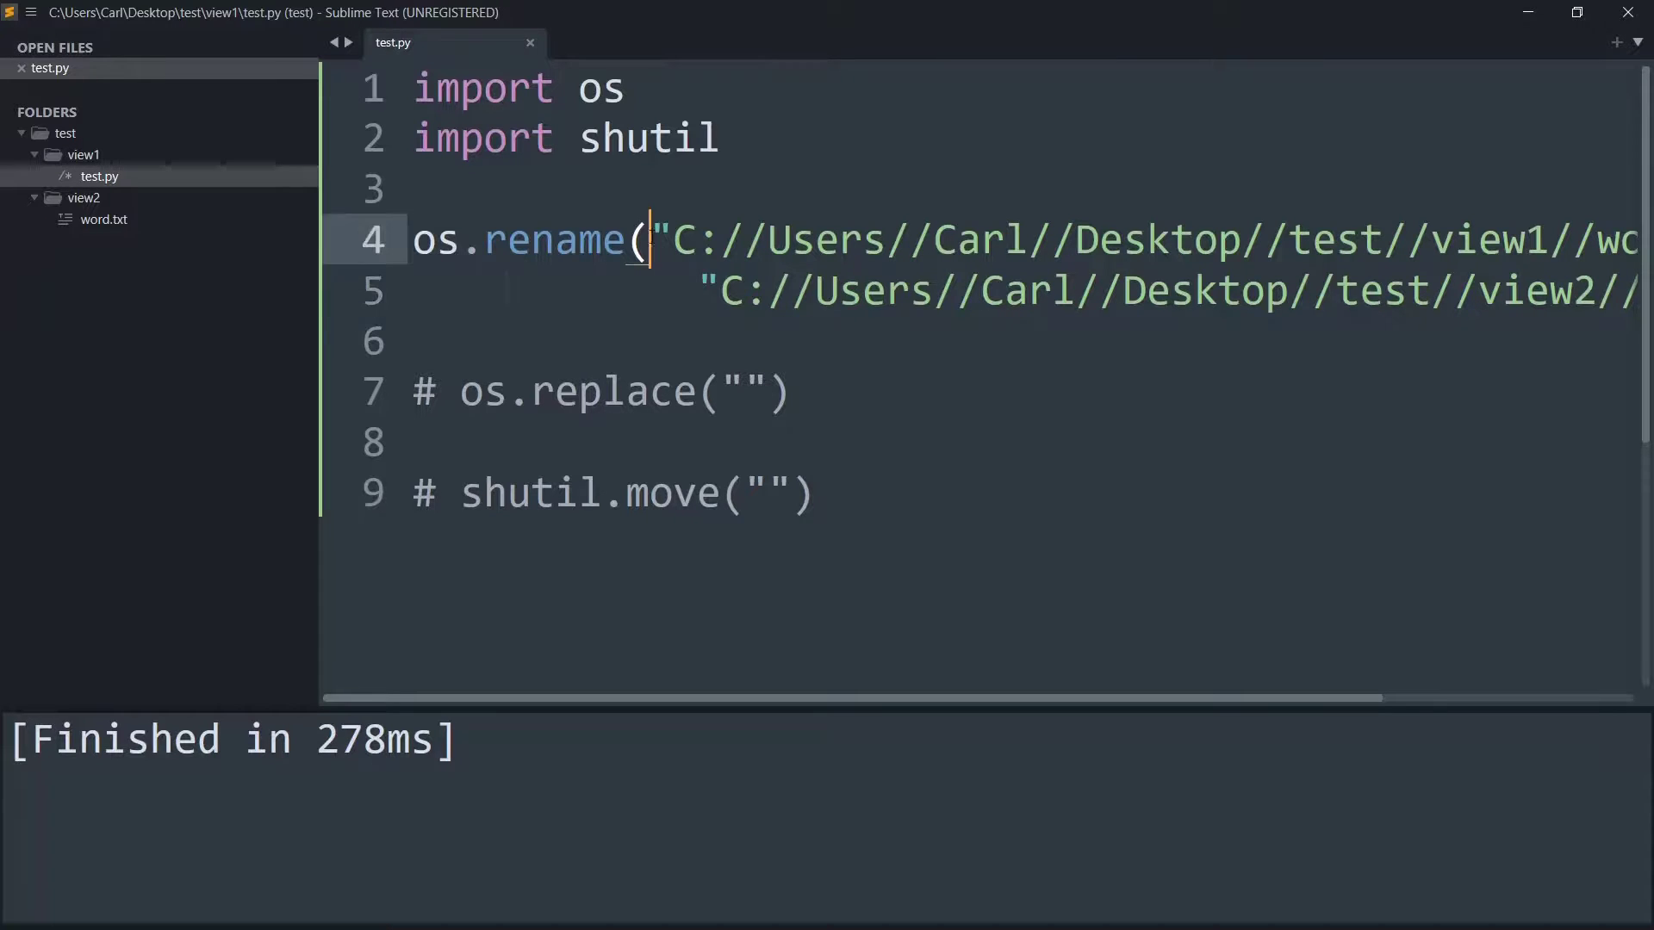
Step: Comment out the os.rename call on lines 4–5
left_click_drag(650, 242, 1547, 302)
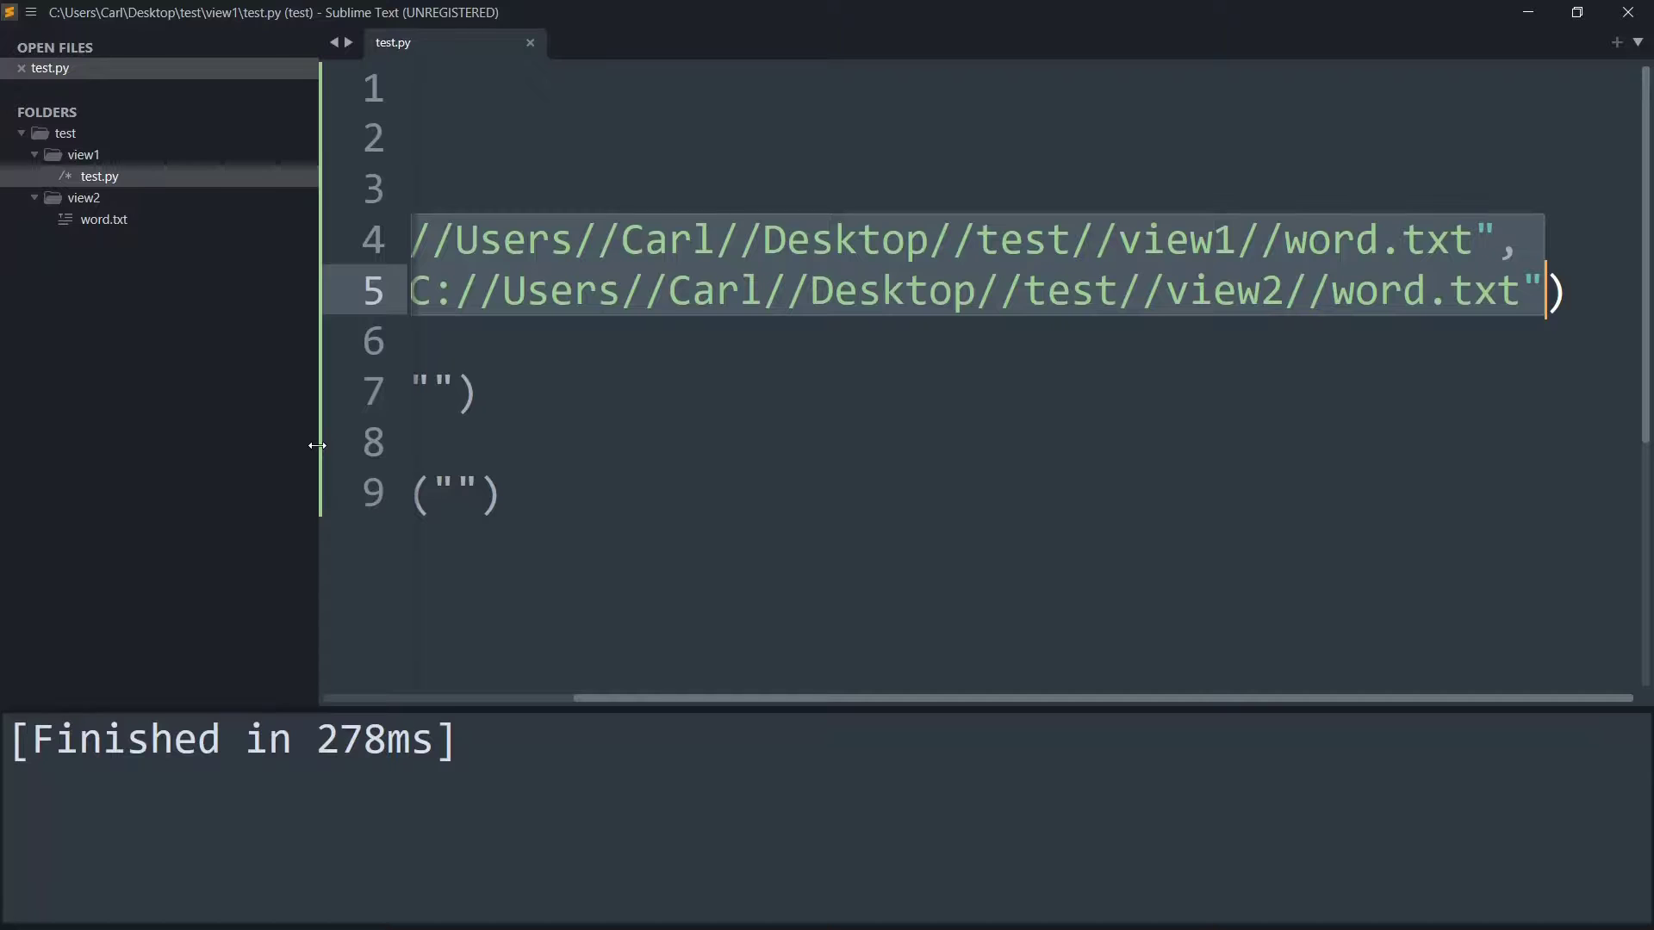
left_click_drag(318, 440, 52, 441)
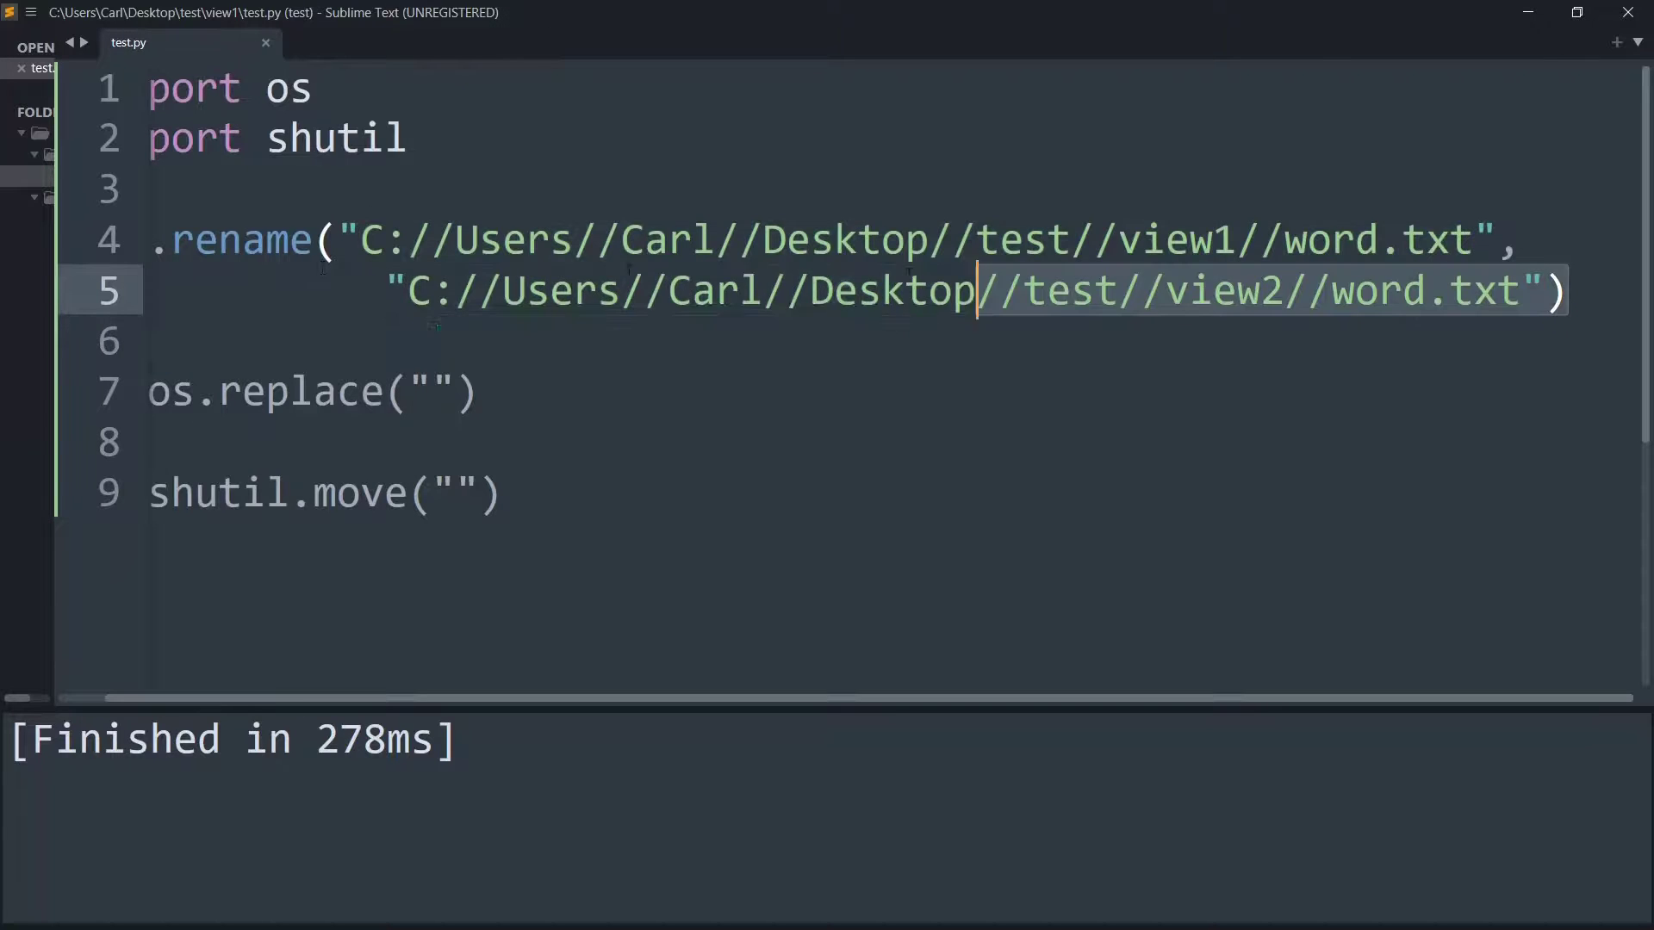
left_click(153, 241, "shift")
key("ctrl+slash")
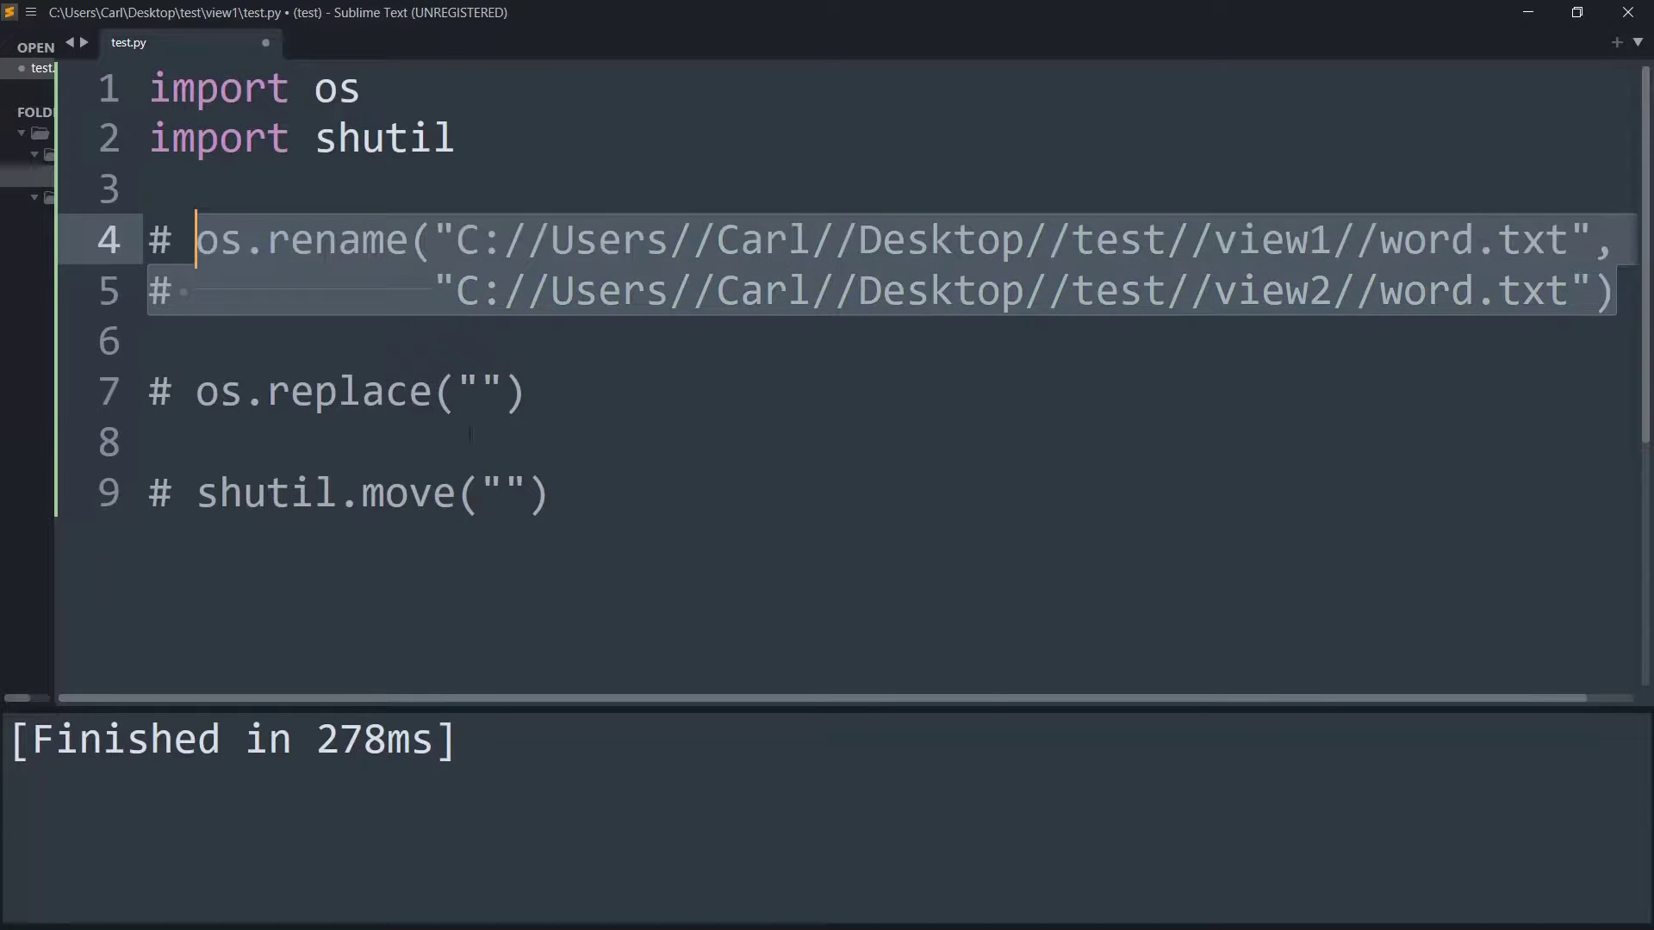
Step: Uncomment os.replace and paste the two word.txt paths in place of its empty quotes
left_click(524, 391)
left_click_drag(523, 391, 87, 380)
key("ctrl+slash")
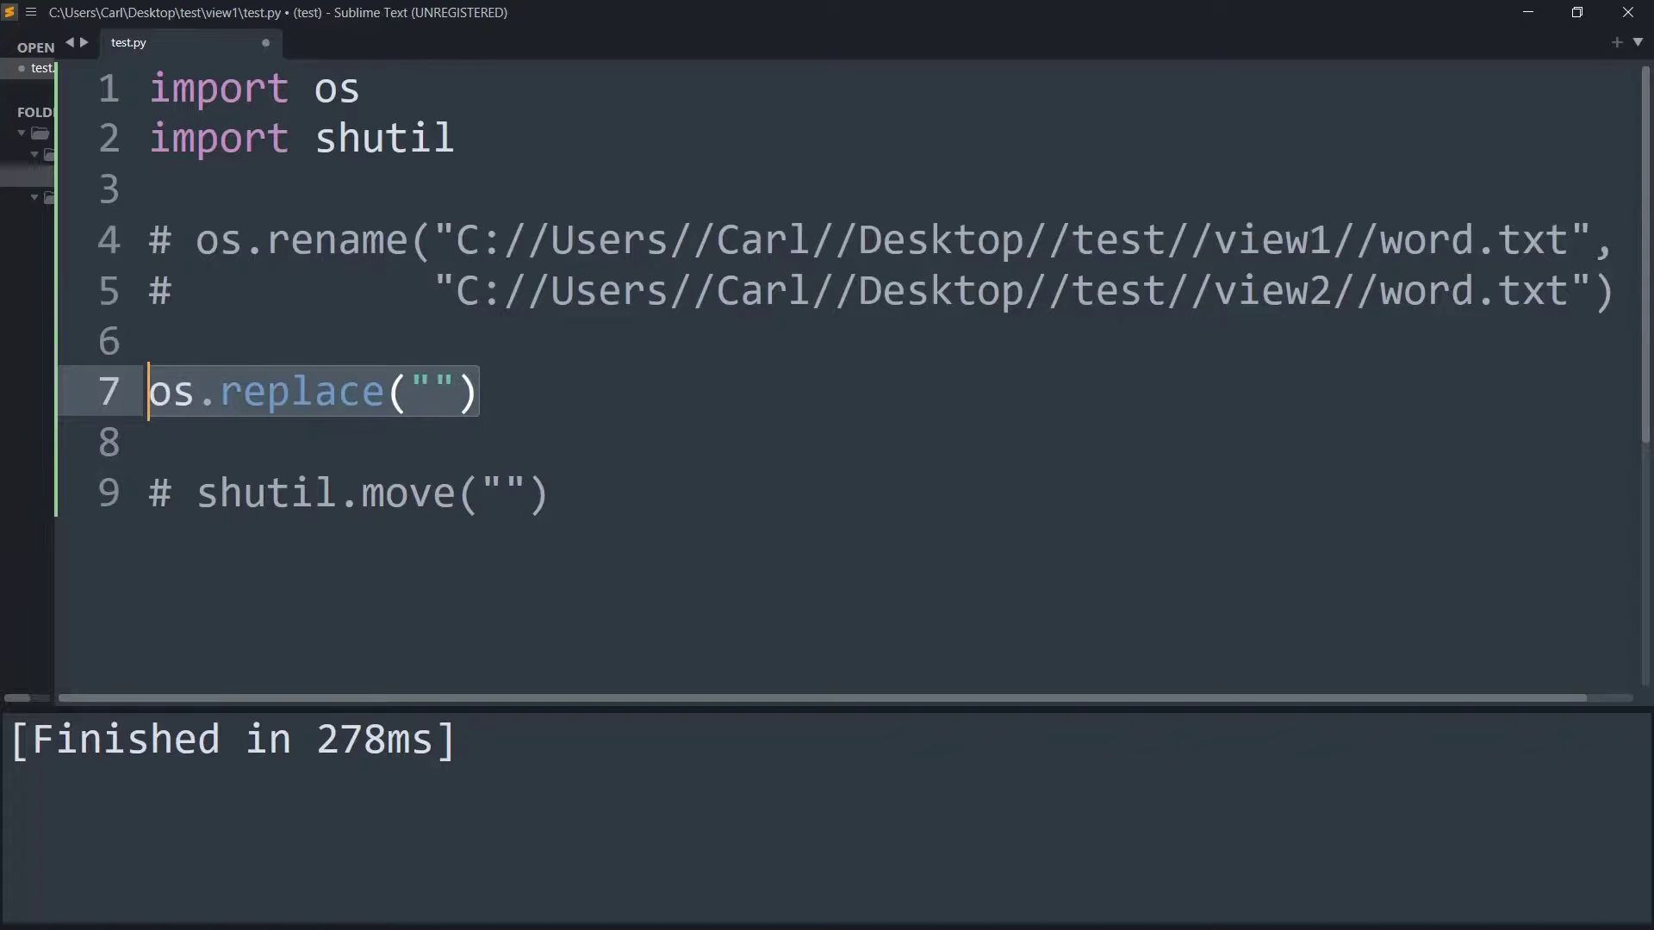
left_click(415, 392)
key("BackSpace")
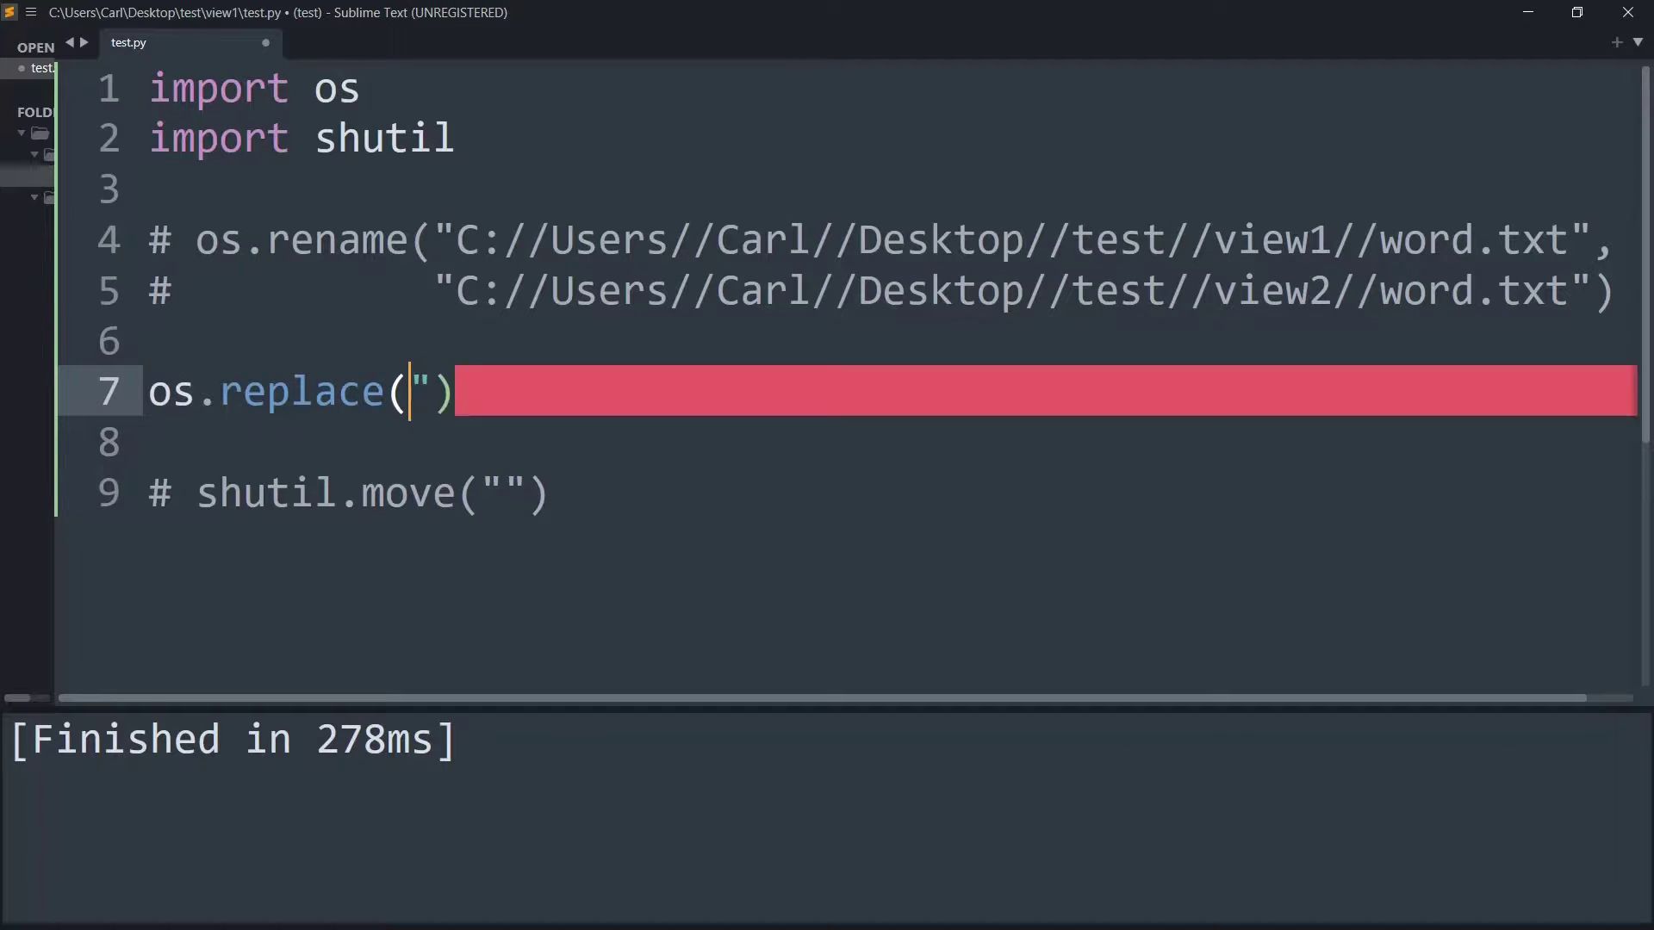
key("Delete")
type("\"C://Users//Carl//Desktop//test//view1//word.txt\",             \"C://Users//Carl//Desktop//test//view2//word.txt\"")
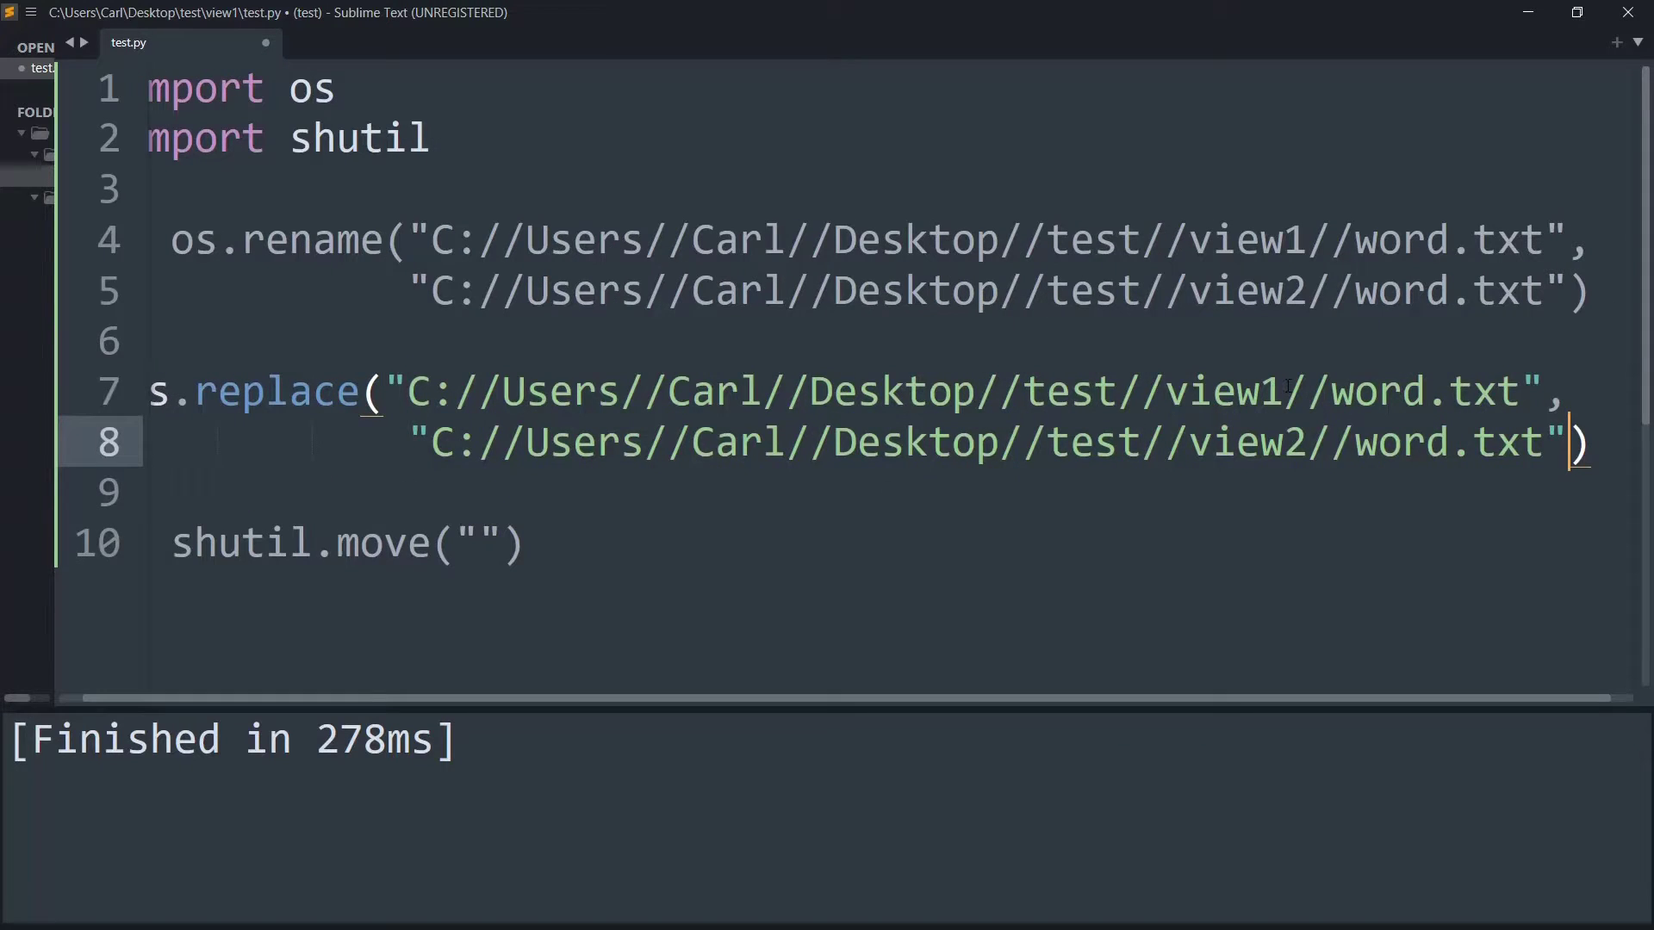
Step: Swap the folders so os.replace moves word.txt from view2 to view1
left_click(1286, 392)
key("BackSpace")
type("2")
key("Down")
key("Delete")
type("1")
Step: Build the script again with Ctrl+B, finishing in 314 ms
key("ctrl+b")
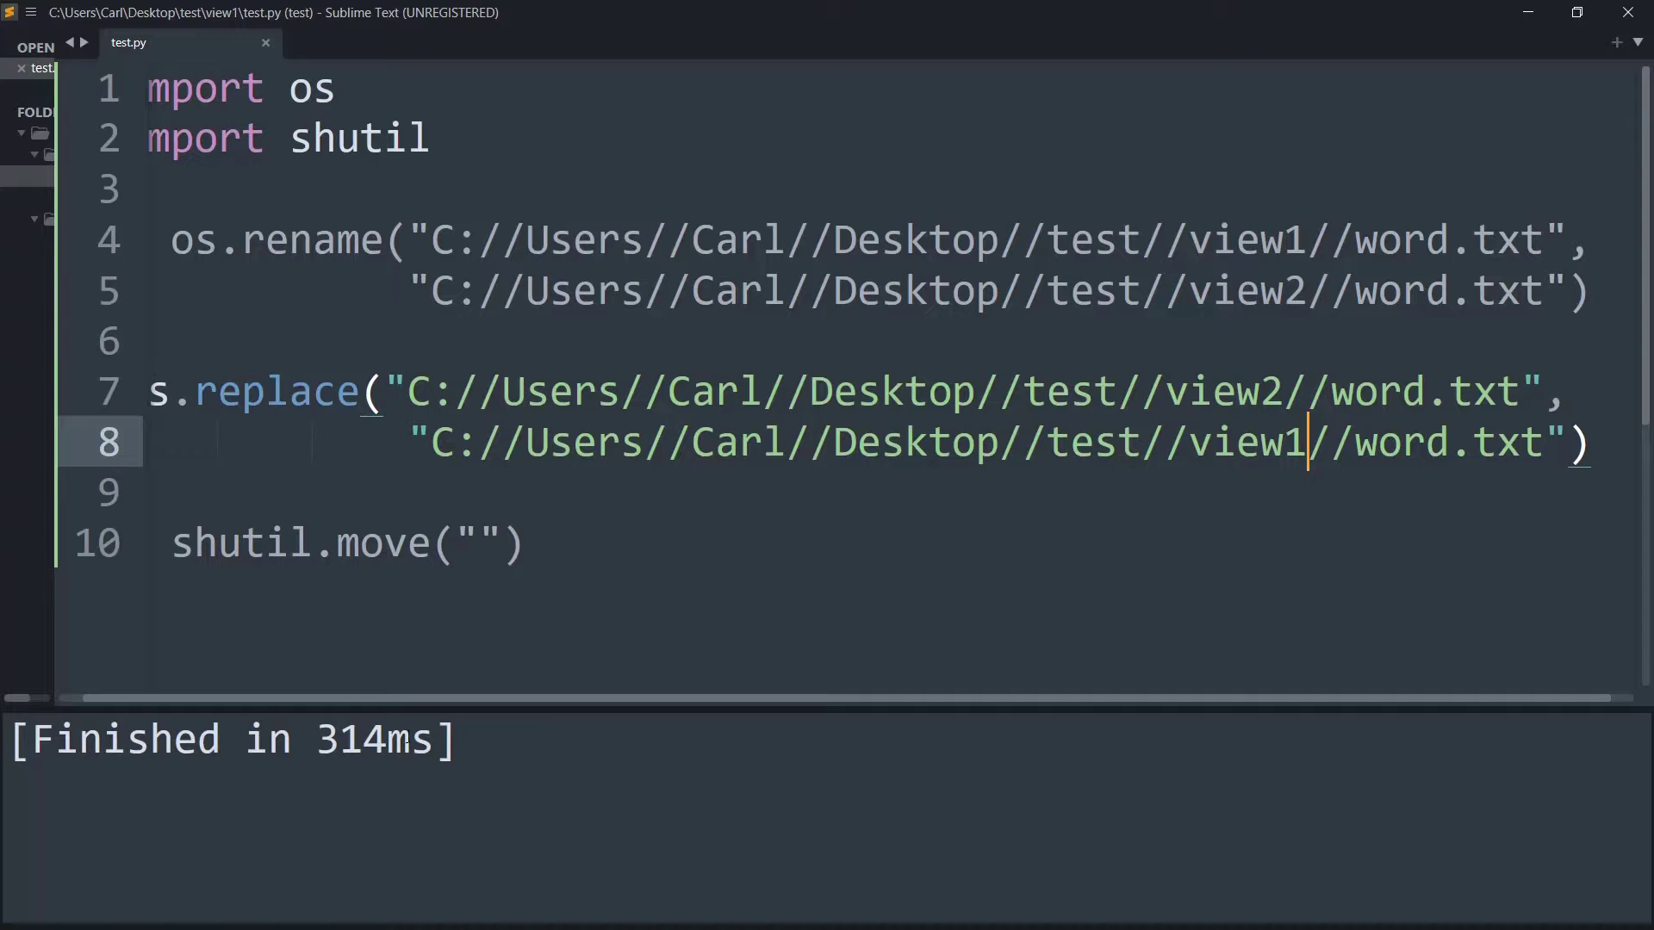